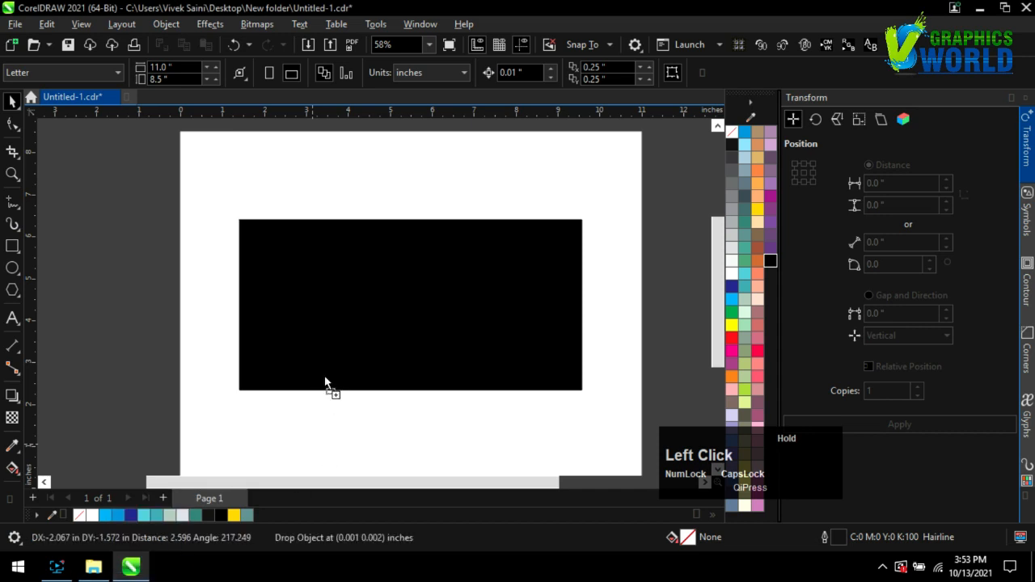
# Shrink the portrait to about half size, move it onto the black rectangle, and scale it further.
pyautogui.moveTo(486, 140); pyautogui.dragTo(335, 364)
pyautogui.moveTo(268, 432); pyautogui.dragTo(353, 281)
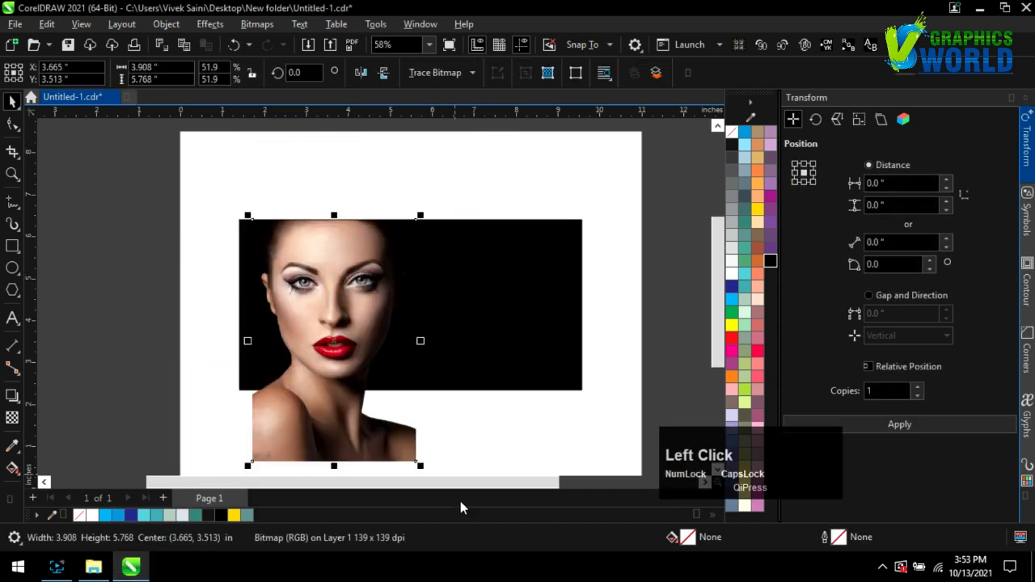
pyautogui.moveTo(416, 460); pyautogui.dragTo(287, 444)
pyautogui.scroll(2, 193, 394)
# Apply a linear transparency fade to the portrait's lower part, angled across the shoulders.
pyautogui.click(12, 418)
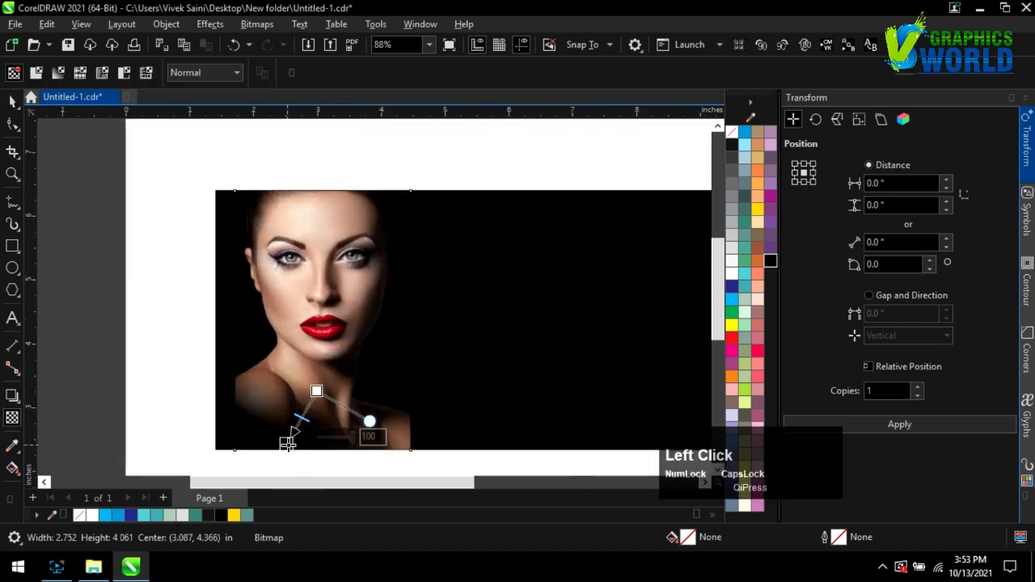
pyautogui.moveTo(370, 422); pyautogui.dragTo(388, 419)
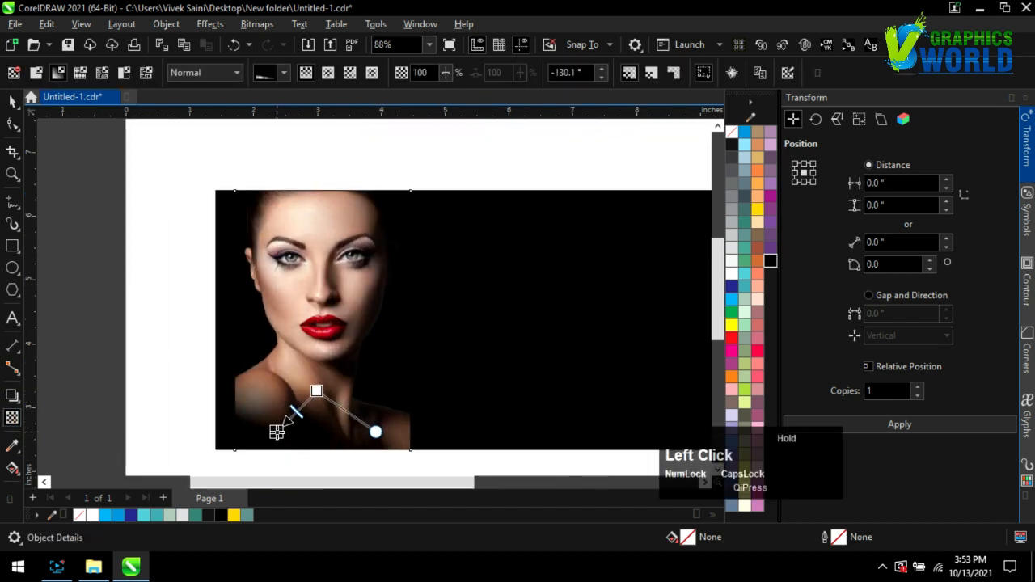
pyautogui.moveTo(276, 431); pyautogui.dragTo(454, 380)
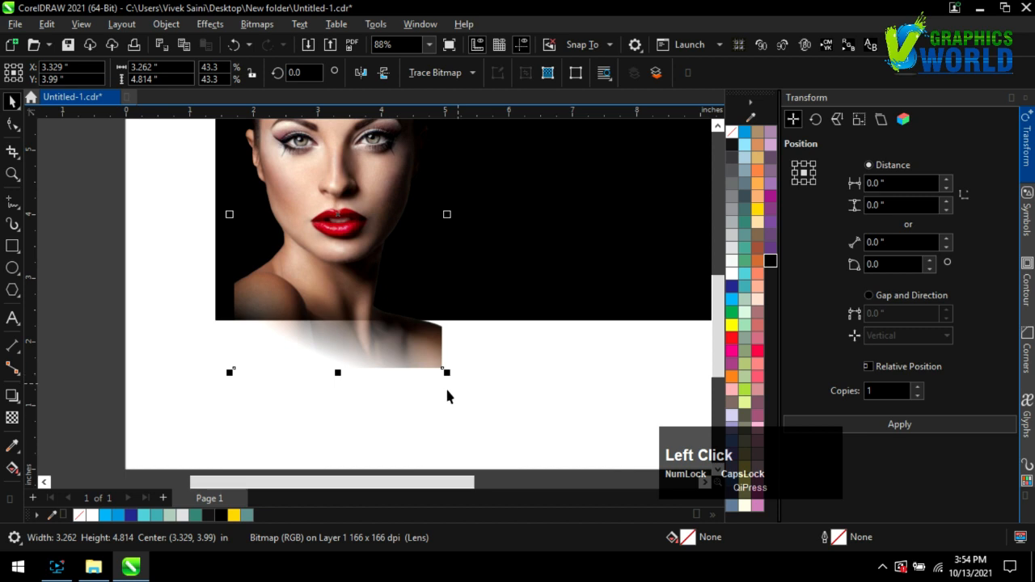
# Raise the portrait's two bottom nodes so its bottom sits flush with the rectangle's edge.
pyautogui.click(12, 125)
pyautogui.moveTo(206, 343); pyautogui.dragTo(471, 406)
pyautogui.moveTo(442, 369); pyautogui.dragTo(442, 323)
pyautogui.scroll(-1, 261, 311)
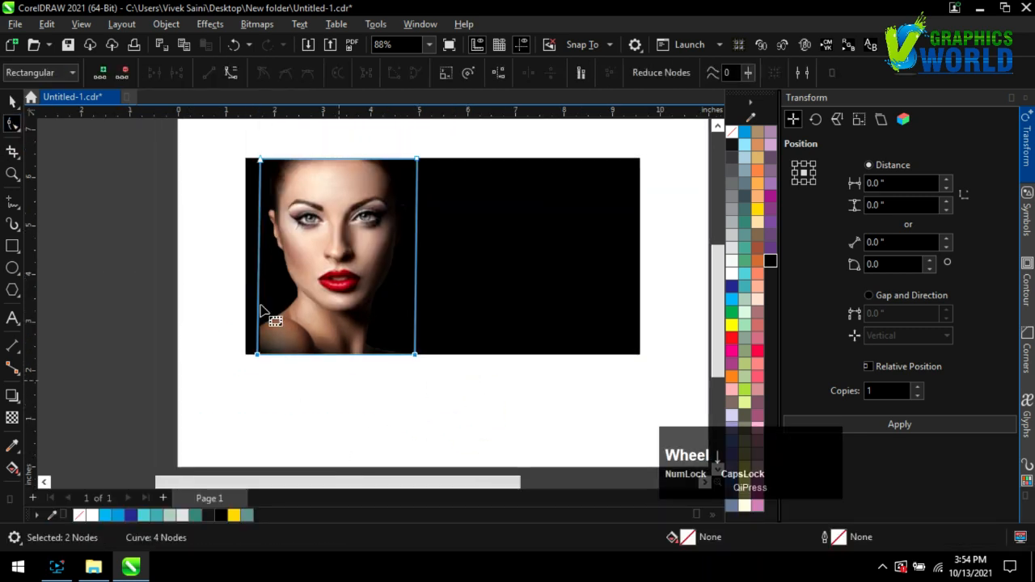
pyautogui.click(12, 102)
pyautogui.click(53, 182)
pyautogui.scroll(-1, 166, 348)
pyautogui.scroll(4, 352, 260)
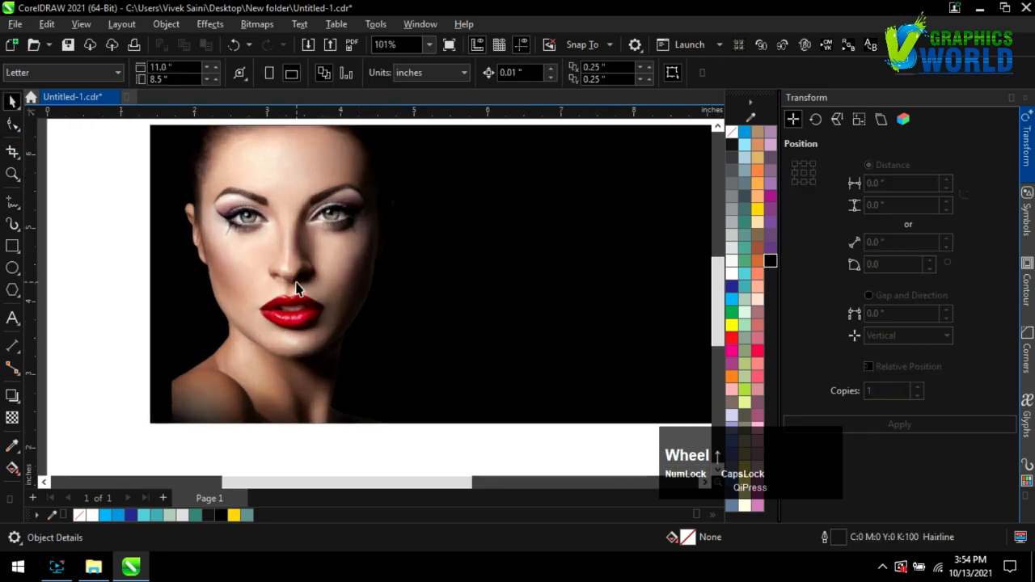
pyautogui.click(296, 285)
pyautogui.click(79, 280)
pyautogui.scroll(-1, 236, 308)
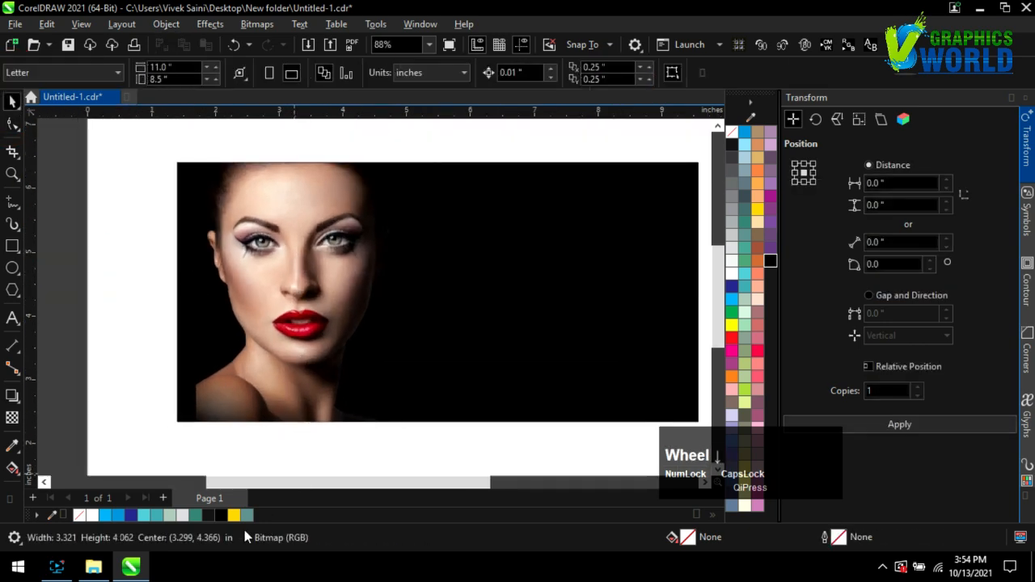
pyautogui.click(93, 571)
# Import the rainbow splash image into the drawing and rotate it about 270 degrees.
pyautogui.moveTo(686, 202)
pyautogui.mouseDown()
pyautogui.moveTo(436, 406)
pyautogui.moveTo(136, 554)
pyautogui.moveTo(342, 402)
pyautogui.moveTo(390, 409)
pyautogui.moveTo(378, 280)
pyautogui.mouseUp()
pyautogui.click(378, 280)
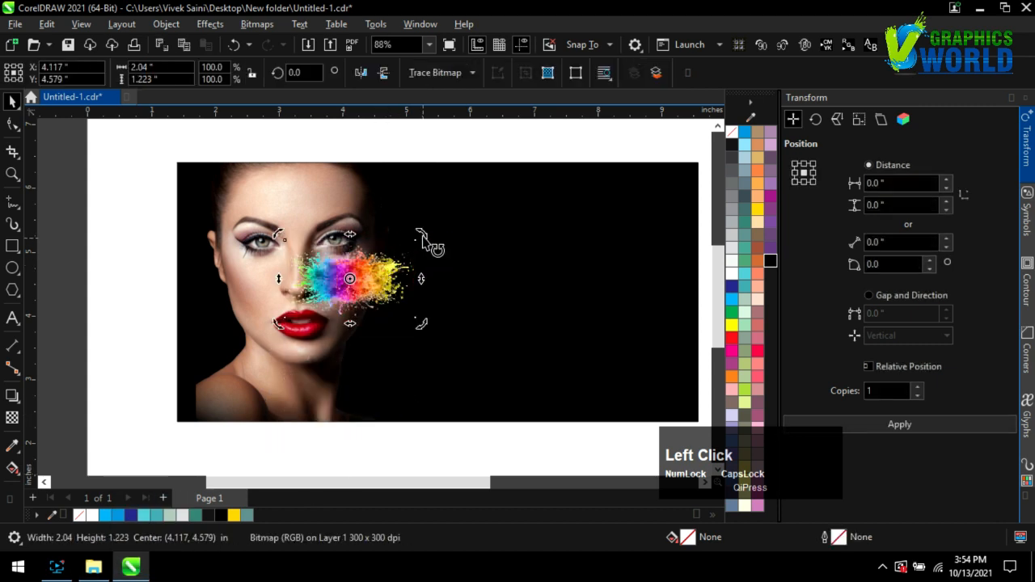
pyautogui.moveTo(422, 233); pyautogui.dragTo(405, 362)
pyautogui.click(381, 448)
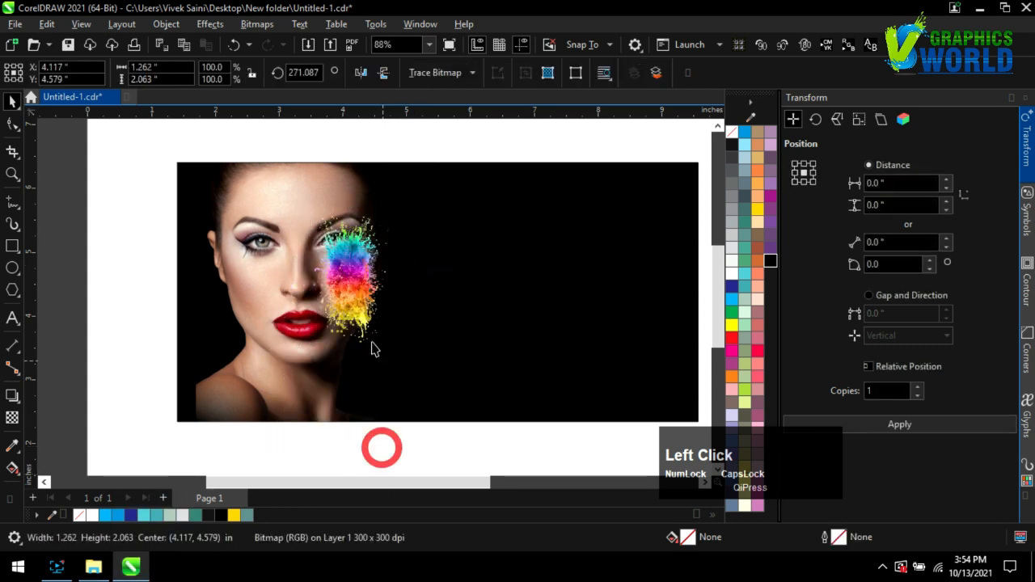
# Move the splash over the woman's face and enlarge it from a corner.
pyautogui.moveTo(362, 285); pyautogui.dragTo(471, 418)
pyautogui.click(315, 168)
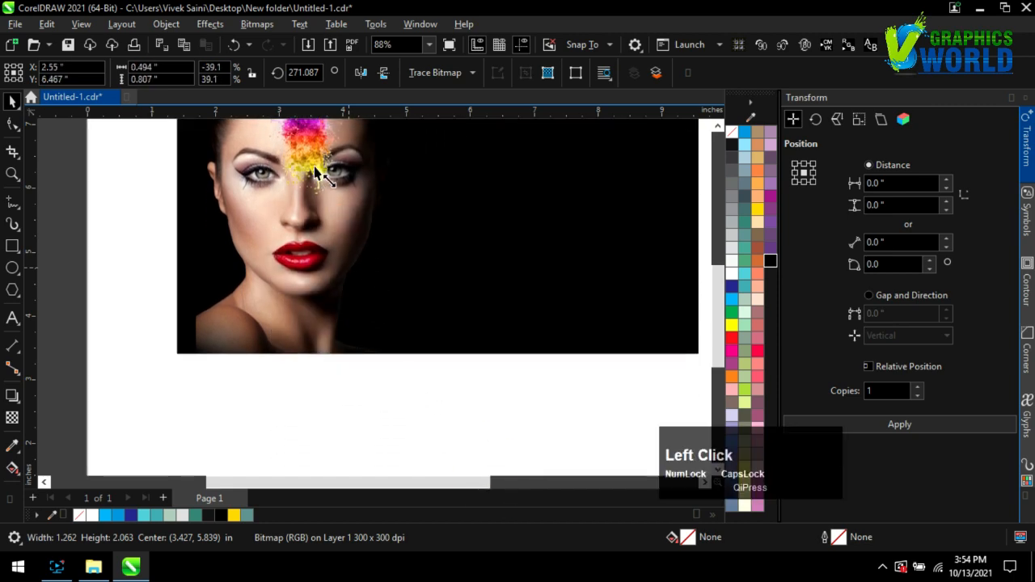
pyautogui.scroll(-1, 418, 436)
pyautogui.click(178, 211)
pyautogui.scroll(1, 306, 278)
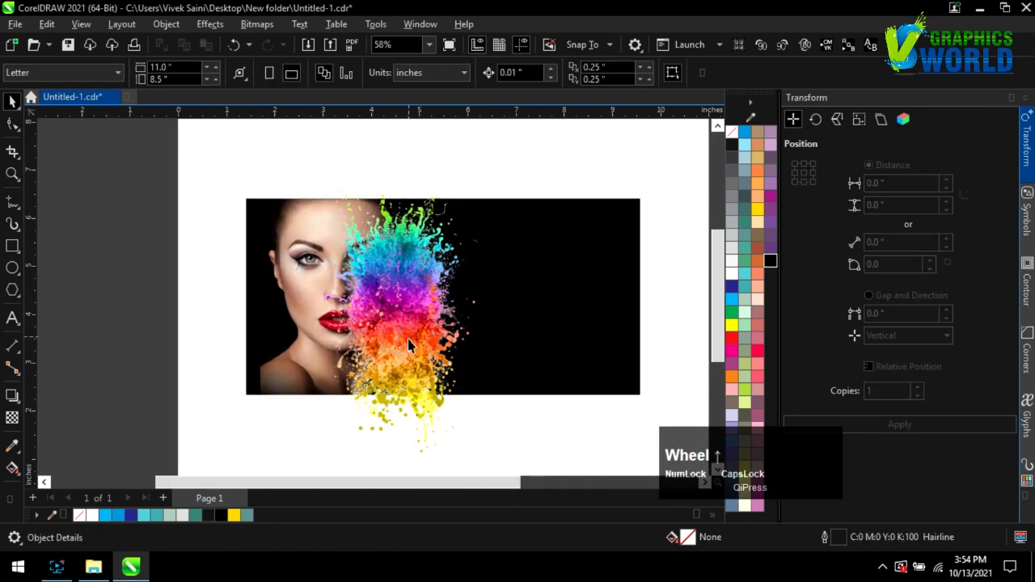
pyautogui.moveTo(379, 337); pyautogui.dragTo(373, 287)
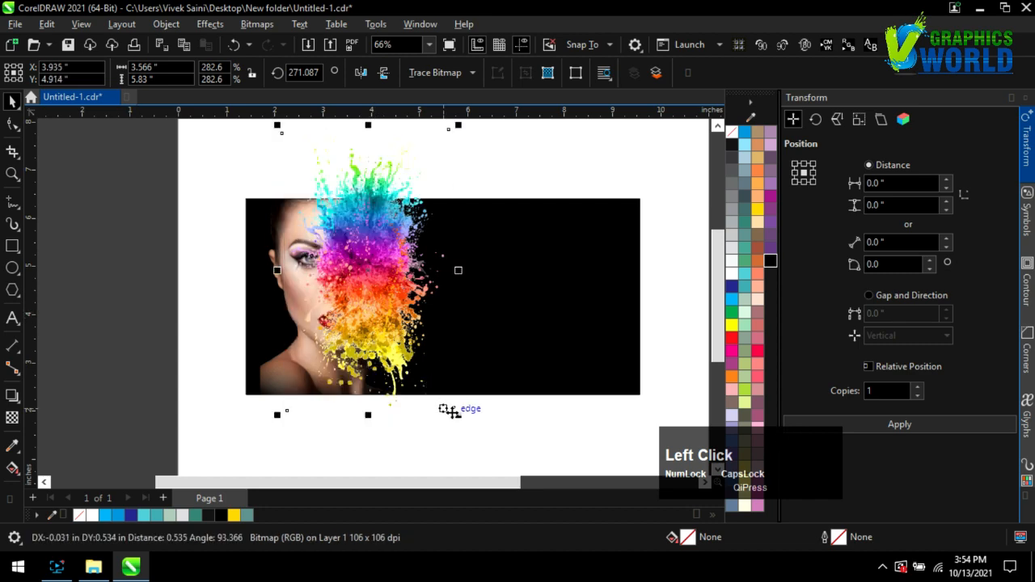
pyautogui.moveTo(453, 411); pyautogui.dragTo(467, 379)
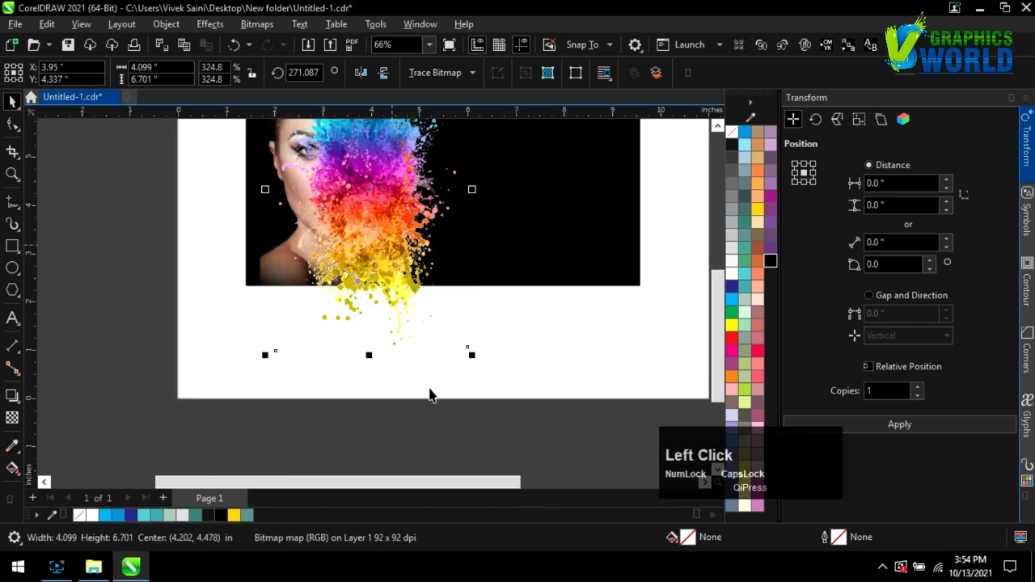
pyautogui.scroll(-1, 384, 235)
pyautogui.moveTo(393, 270); pyautogui.dragTo(389, 299)
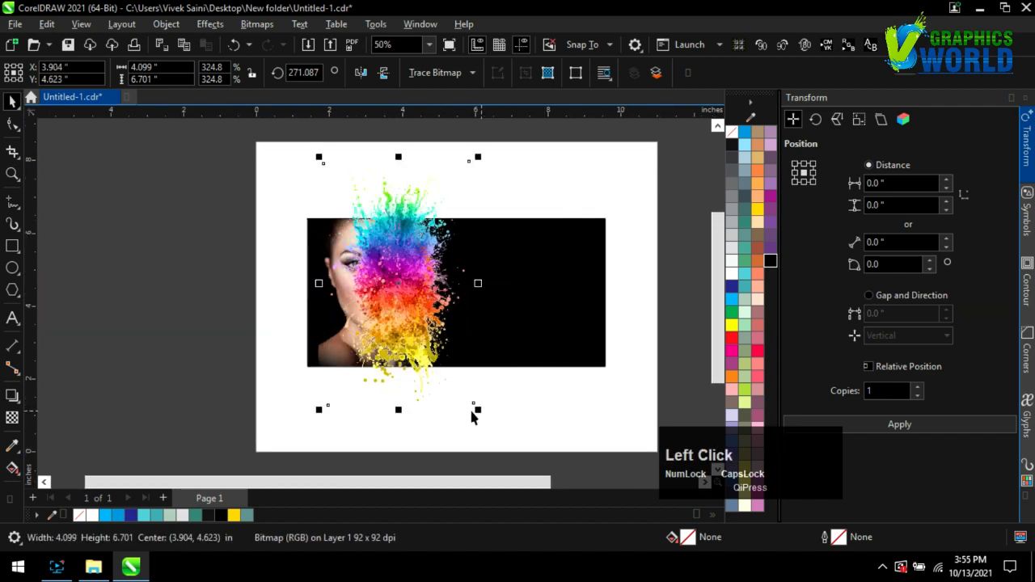
# Snap the splash's top outline nodes onto the banner's top edge.
pyautogui.moveTo(472, 412)
pyautogui.mouseDown()
pyautogui.moveTo(485, 434)
pyautogui.moveTo(480, 422)
pyautogui.mouseUp()
pyautogui.moveTo(269, 131); pyautogui.dragTo(500, 179)
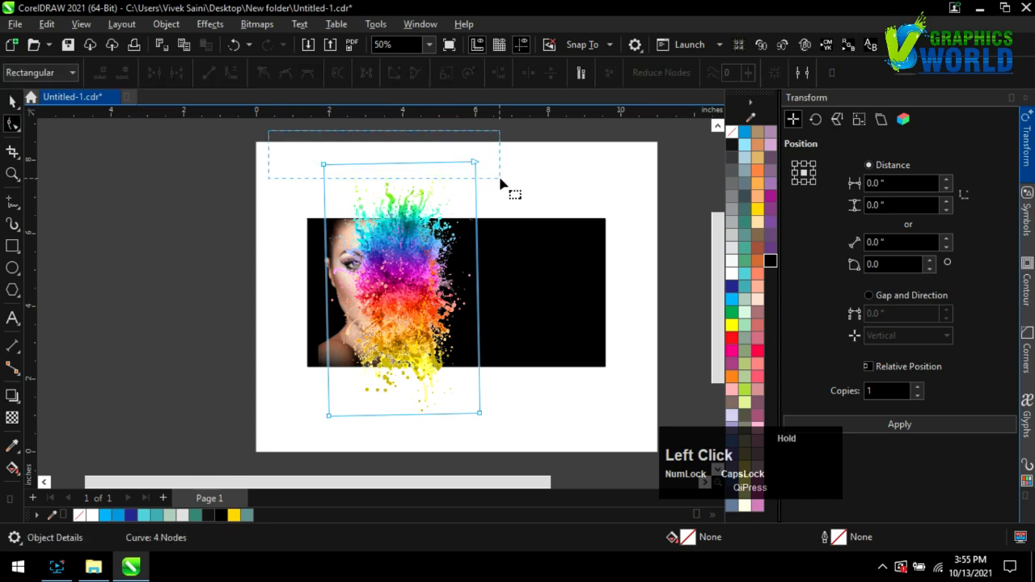
pyautogui.moveTo(490, 230); pyautogui.dragTo(490, 230)
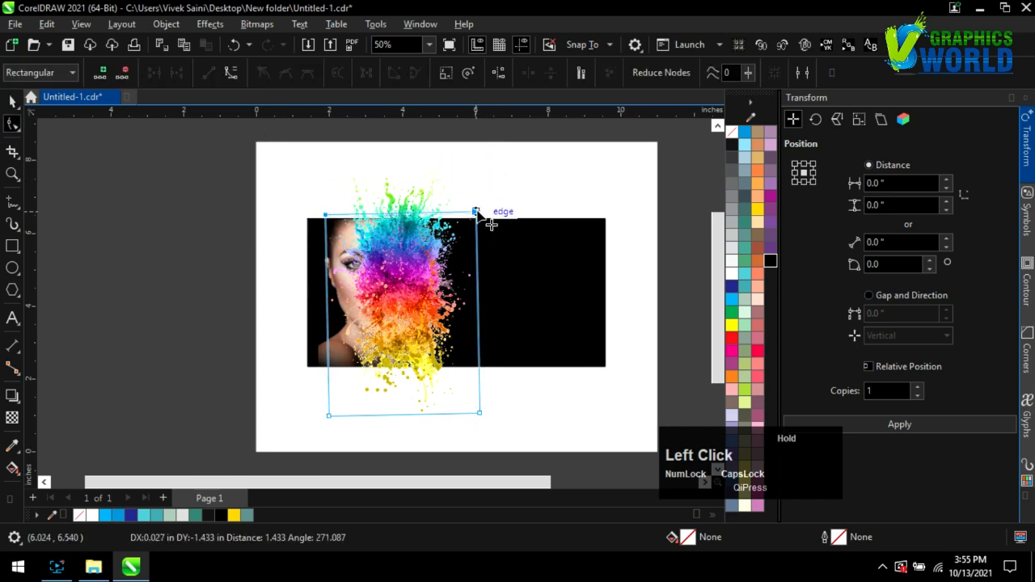
pyautogui.scroll(3, 390, 216)
pyautogui.moveTo(272, 234); pyautogui.dragTo(275, 228)
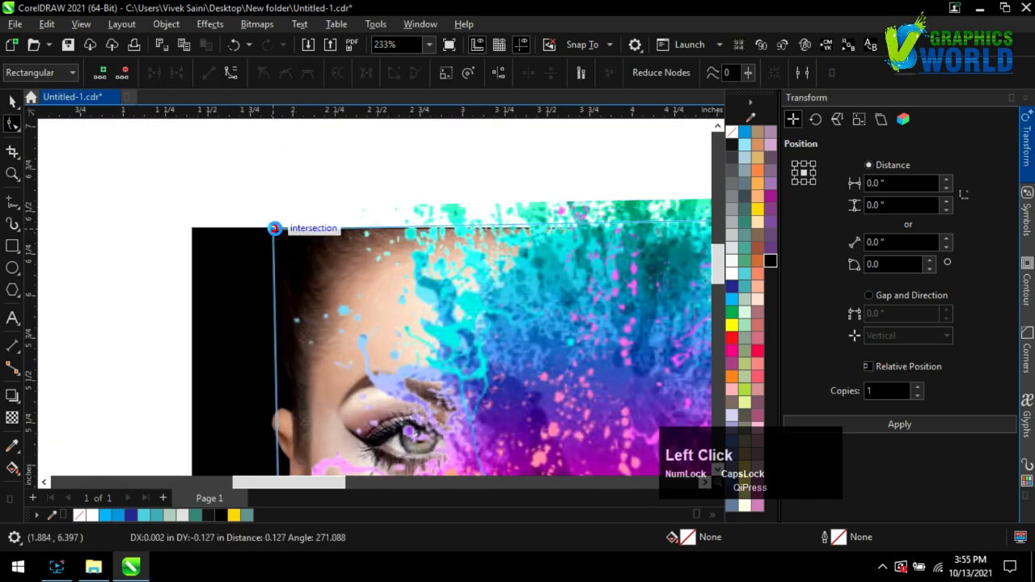
pyautogui.scroll(-3, 277, 226)
pyautogui.scroll(2, 545, 214)
pyautogui.moveTo(561, 230); pyautogui.dragTo(555, 233)
pyautogui.scroll(-1, 485, 199)
pyautogui.click(135, 225)
pyautogui.moveTo(131, 224); pyautogui.dragTo(131, 217)
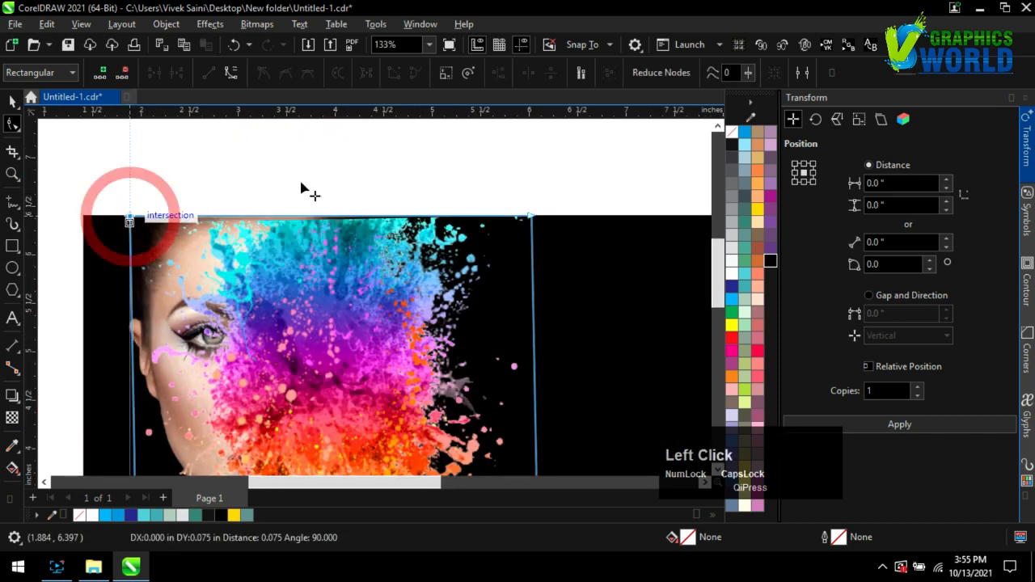
pyautogui.scroll(-8, 303, 180)
pyautogui.scroll(3, 330, 271)
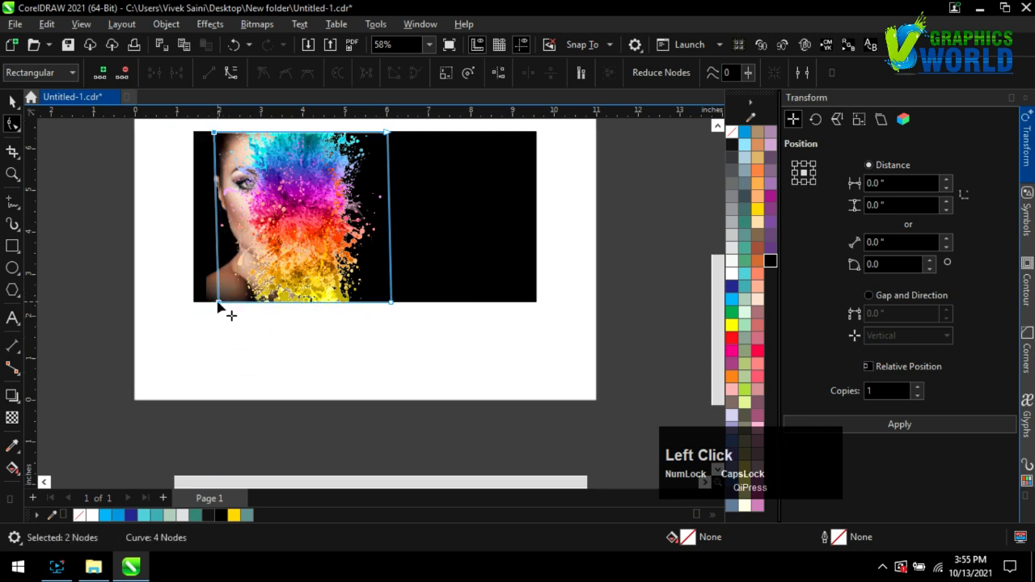
# Bring the splash's bottom edge to the banner's bottom and align its left edge on the face centre.
pyautogui.moveTo(278, 301); pyautogui.dragTo(277, 302)
pyautogui.scroll(-2, 398, 414)
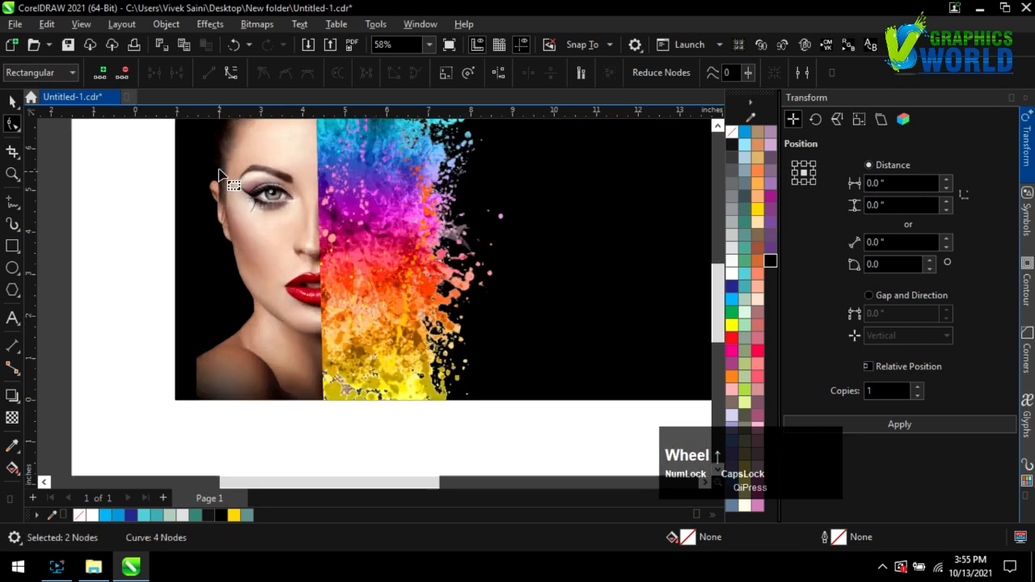
pyautogui.moveTo(362, 422); pyautogui.dragTo(353, 425)
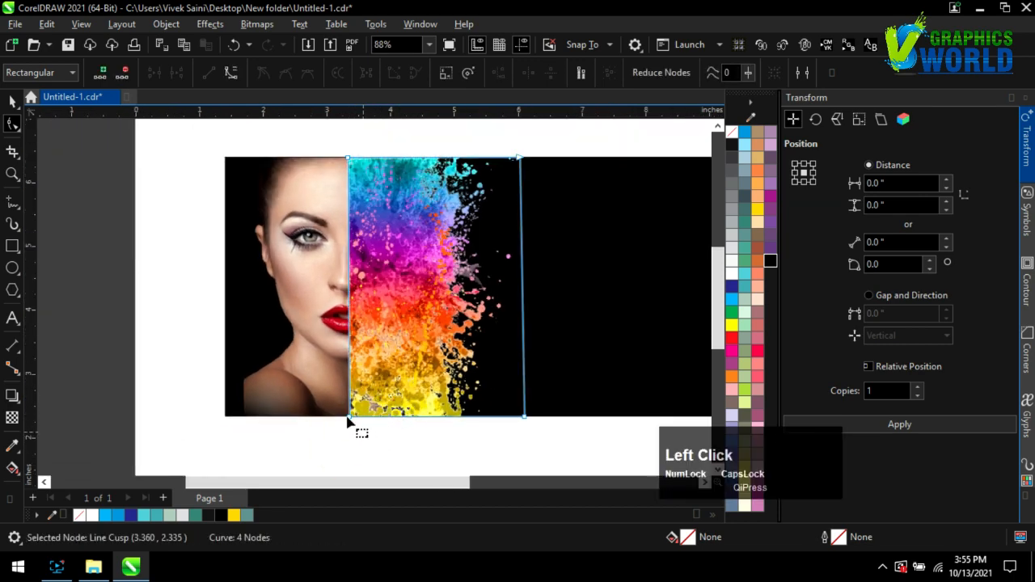
pyautogui.press('Left')
pyautogui.press('Left')
pyautogui.press('Left')
pyautogui.press('Left')
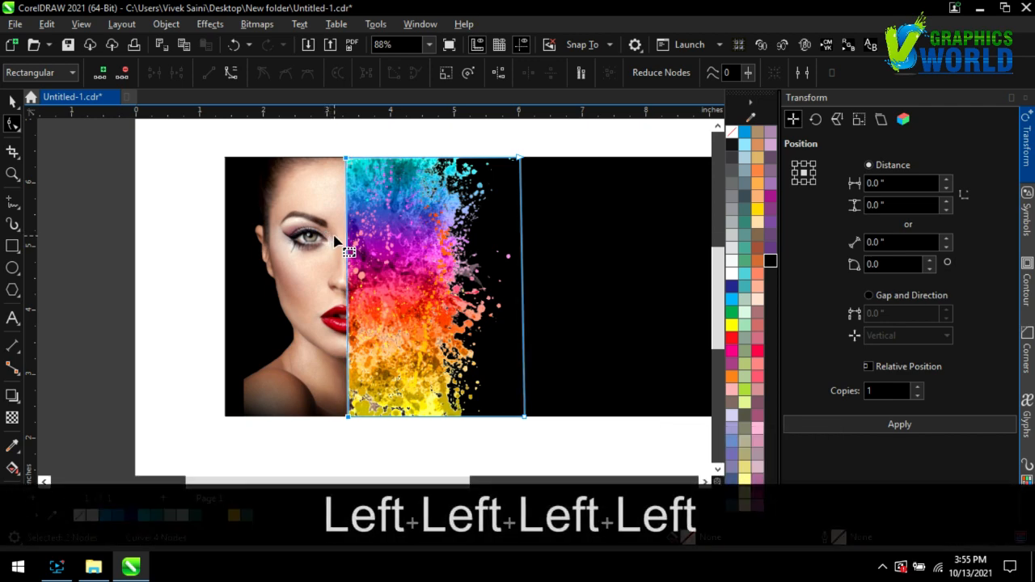
pyautogui.click(180, 271)
pyautogui.scroll(3, 410, 256)
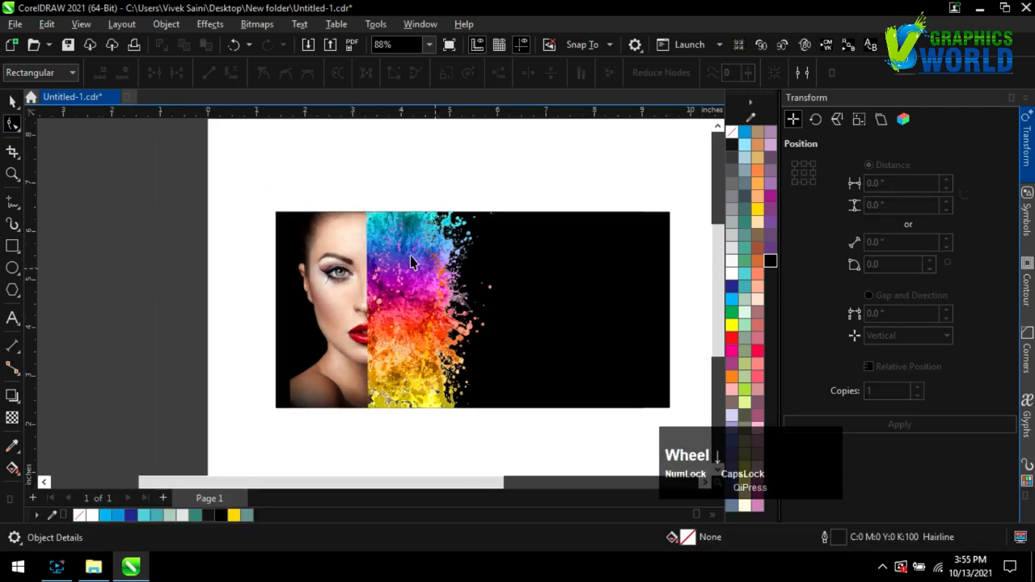
# Set the rainbow splash's transparency blend mode to Overlay.
pyautogui.click(362, 318)
pyautogui.click(13, 417)
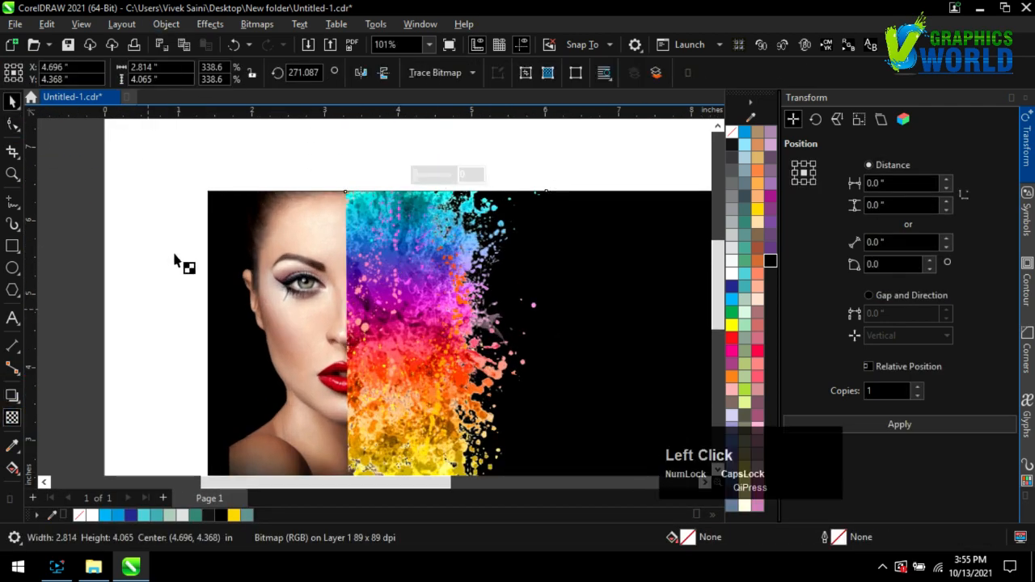
pyautogui.click(196, 72)
pyautogui.click(209, 359)
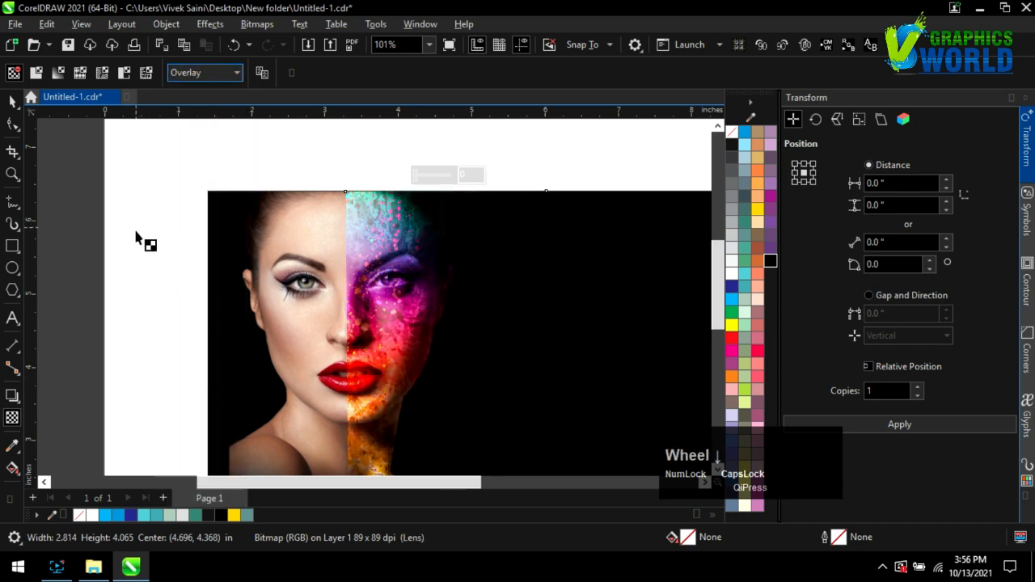
pyautogui.scroll(-1, 136, 237)
# Leave transparency editing and select the black banner rectangle behind the photo.
pyautogui.press('space')
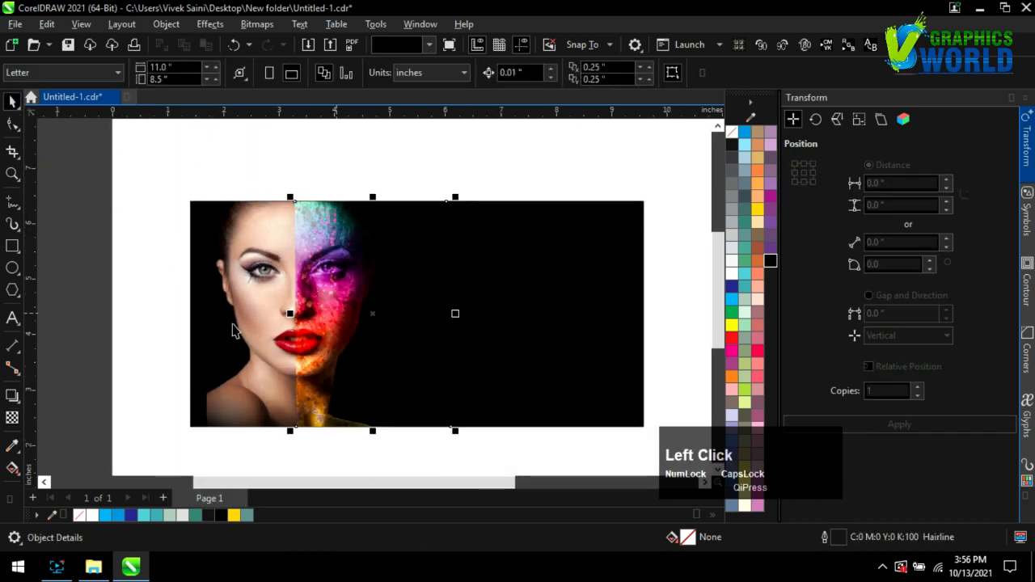
pyautogui.scroll(1, 231, 327)
pyautogui.scroll(-1, 138, 328)
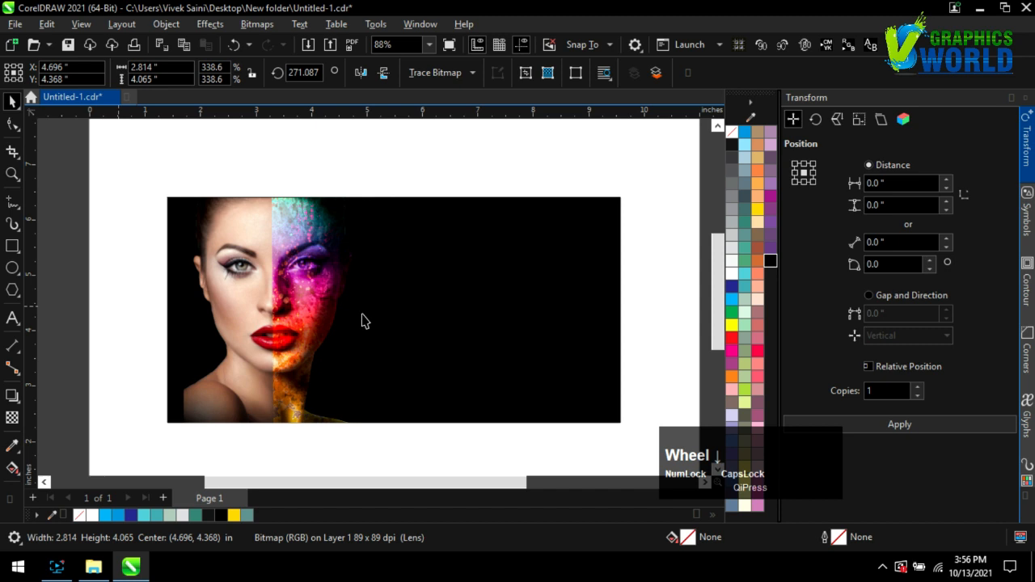
pyautogui.click(589, 284)
# Give the banner rectangle an elliptical fountain fill.
pyautogui.press('g')
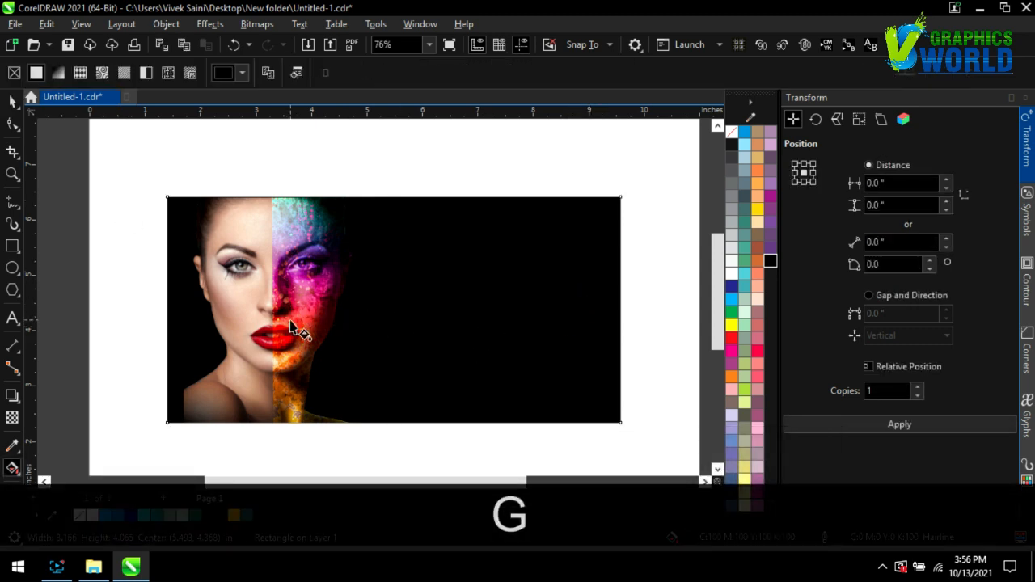
pyautogui.click(59, 73)
pyautogui.click(290, 73)
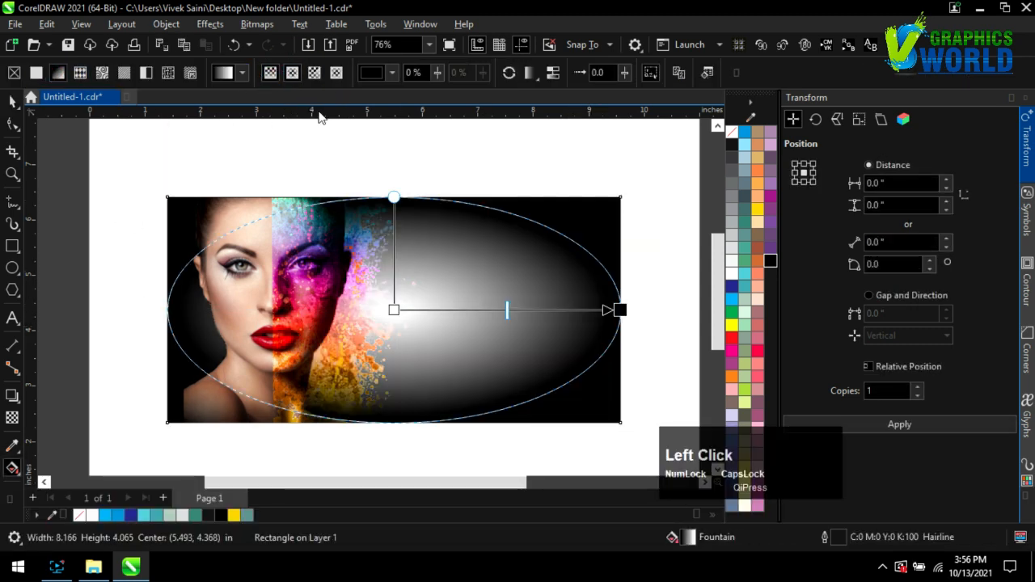
# Position the elliptical glow taller and narrower, centred behind the face on the left.
pyautogui.moveTo(393, 309); pyautogui.dragTo(283, 312)
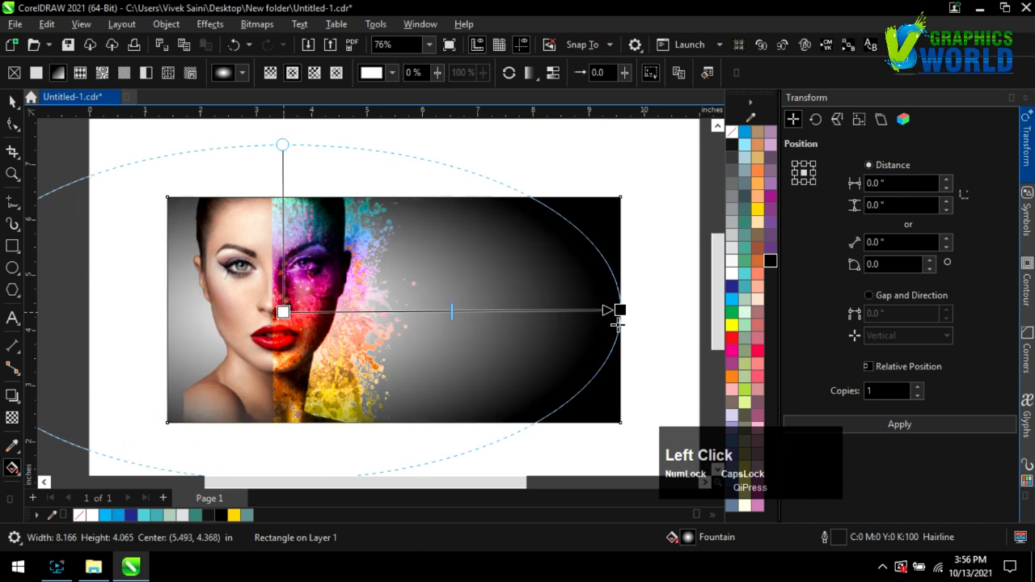
pyautogui.moveTo(587, 315); pyautogui.dragTo(491, 307)
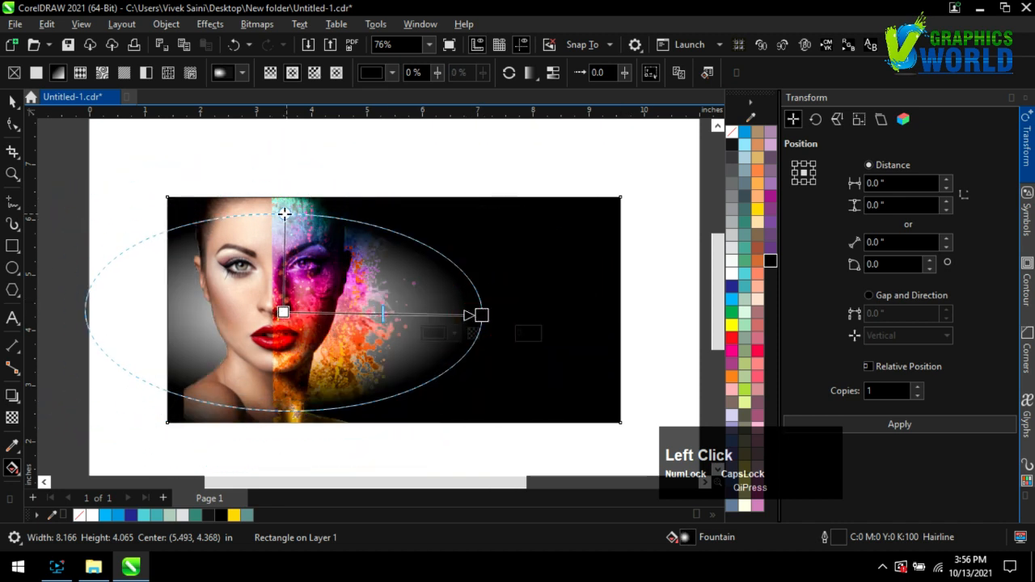
pyautogui.moveTo(285, 213); pyautogui.dragTo(283, 177)
pyautogui.moveTo(271, 312)
pyautogui.mouseDown()
pyautogui.moveTo(244, 311)
pyautogui.moveTo(263, 314)
pyautogui.mouseUp()
pyautogui.moveTo(482, 313); pyautogui.dragTo(465, 314)
pyautogui.click(12, 103)
pyautogui.click(98, 142)
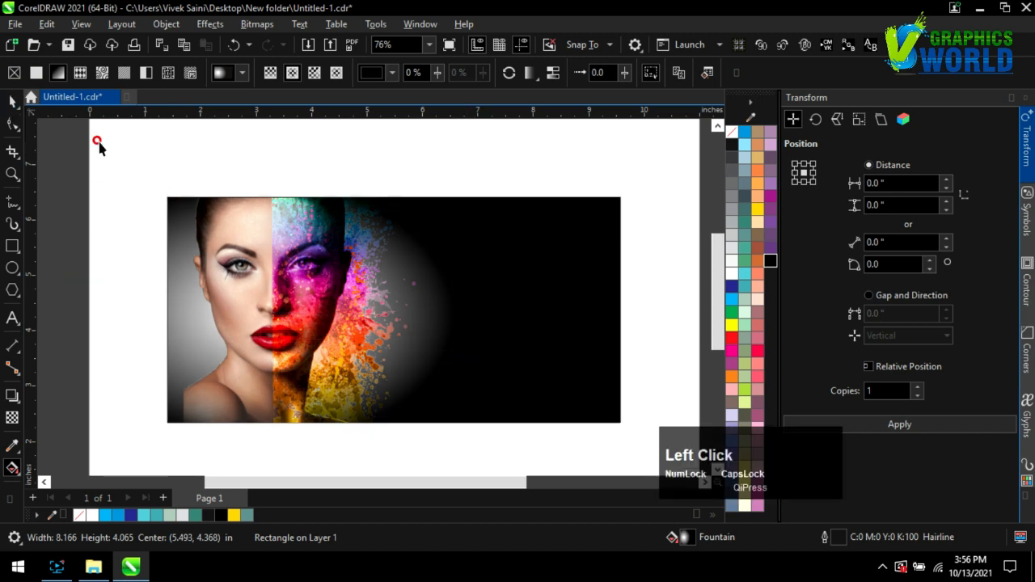
pyautogui.scroll(-2, 356, 279)
pyautogui.scroll(1, 363, 261)
pyautogui.click(510, 335)
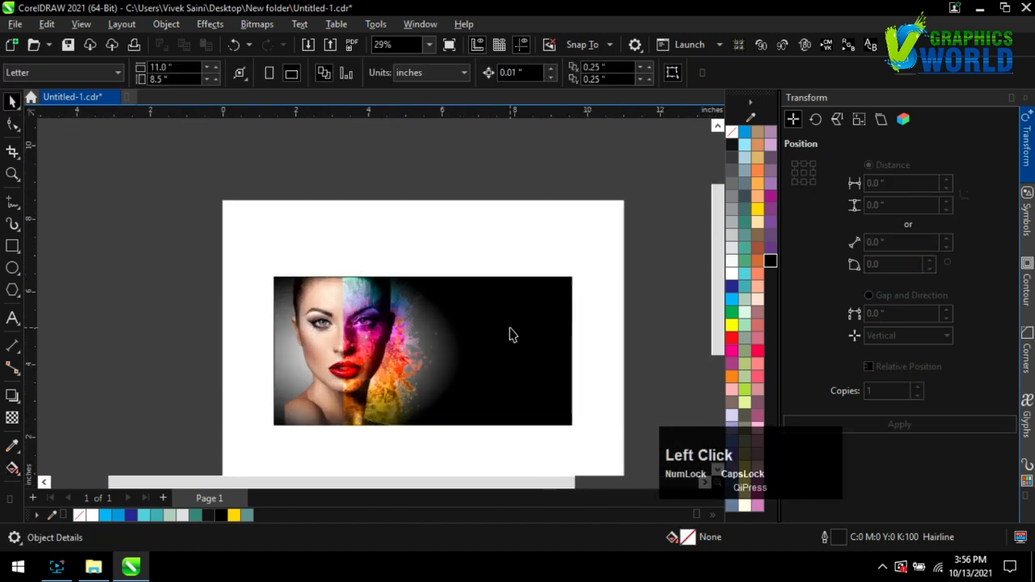
# Enlarge the banner's elliptical gradient into a near-circle by dragging its top handle up.
pyautogui.press('g')
pyautogui.moveTo(326, 263); pyautogui.dragTo(339, 218)
pyautogui.click(12, 103)
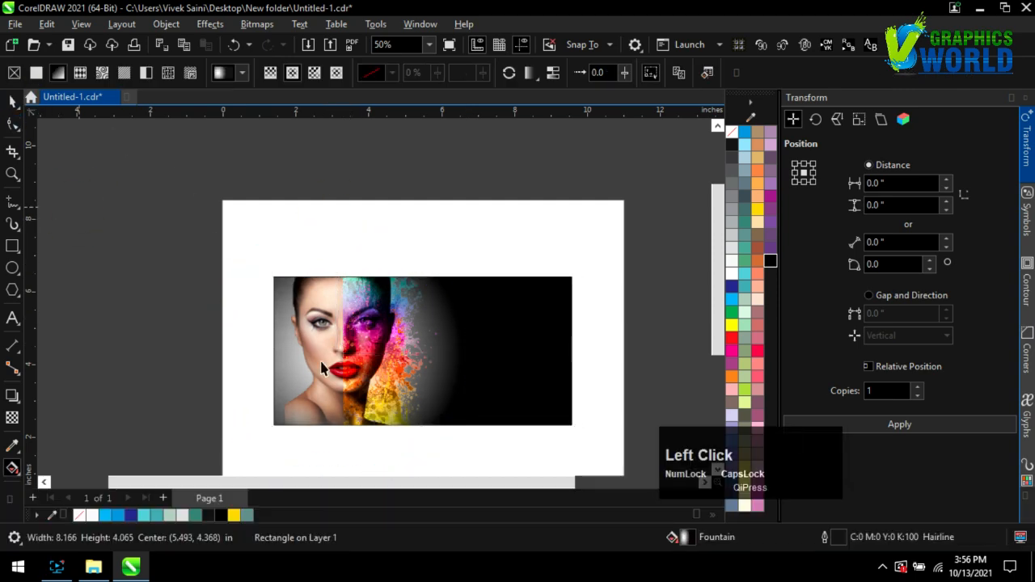
pyautogui.scroll(2, 408, 368)
pyautogui.scroll(-1, 388, 305)
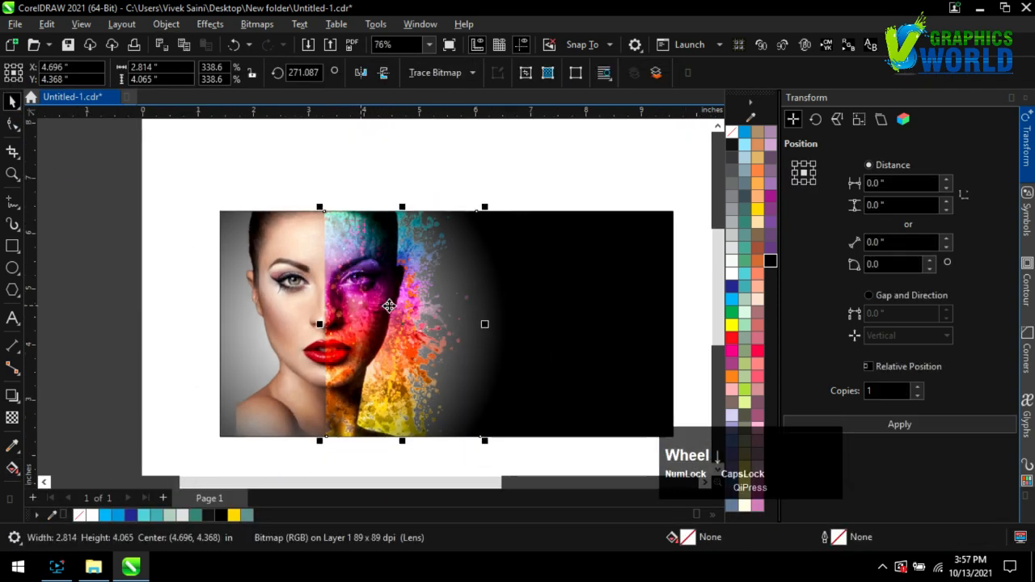
# Give the splash photo uniform transparency of 88 and save the file.
pyautogui.click(883, 425)
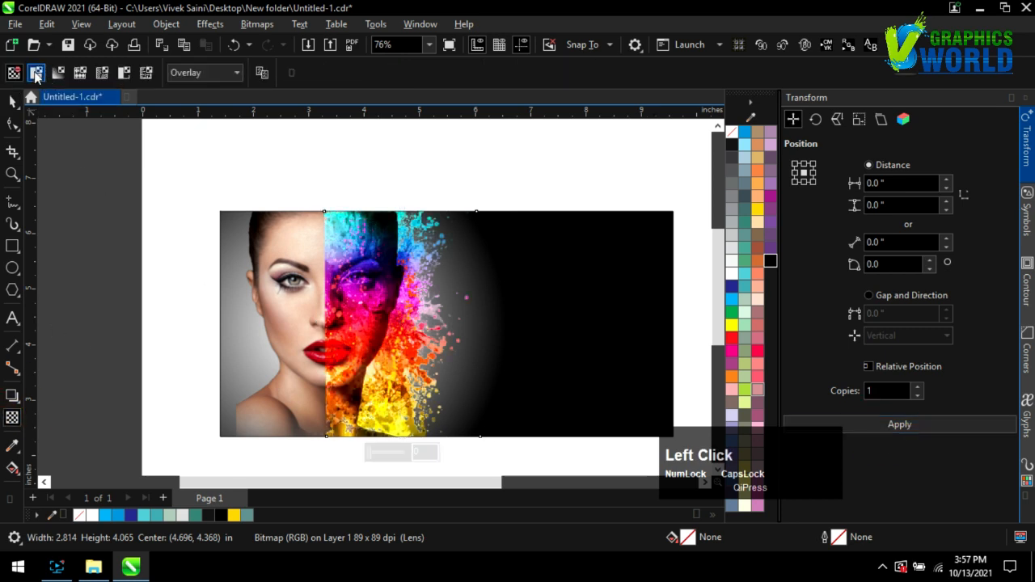
pyautogui.click(35, 73)
pyautogui.click(344, 76)
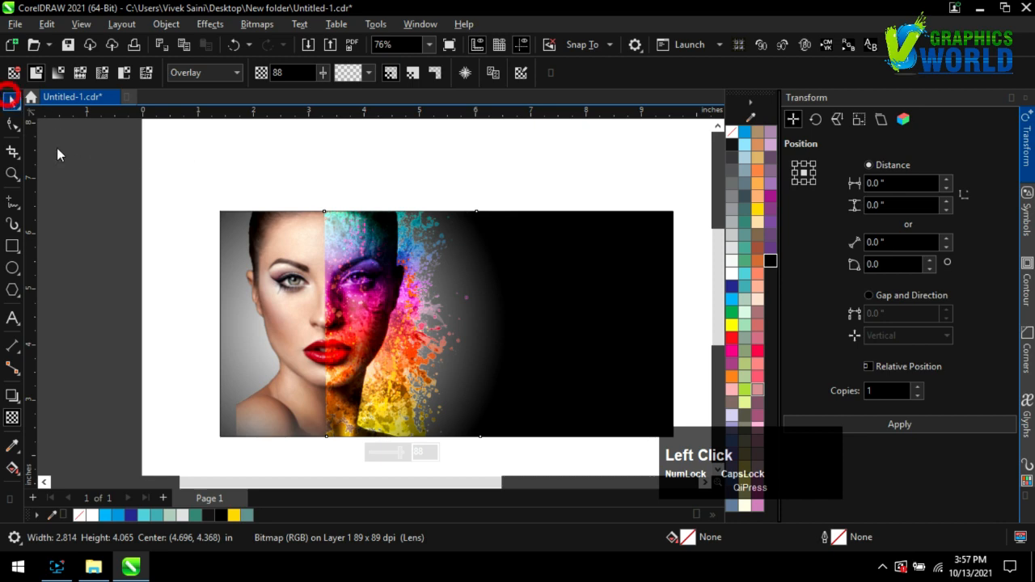
pyautogui.scroll(2, 396, 372)
pyautogui.press('space')
pyautogui.click(136, 300)
pyautogui.scroll(-2, 92, 289)
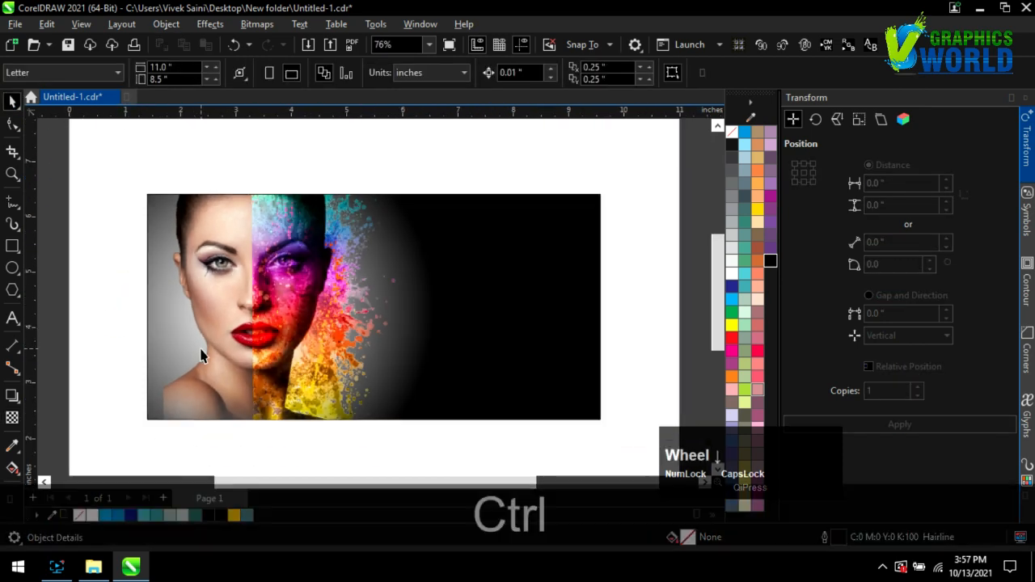
pyautogui.hotkey('ctrl', 's')
pyautogui.click(93, 568)
# Import the Dust image onto the page and shrink it beside the page.
pyautogui.moveTo(458, 162); pyautogui.dragTo(473, 376)
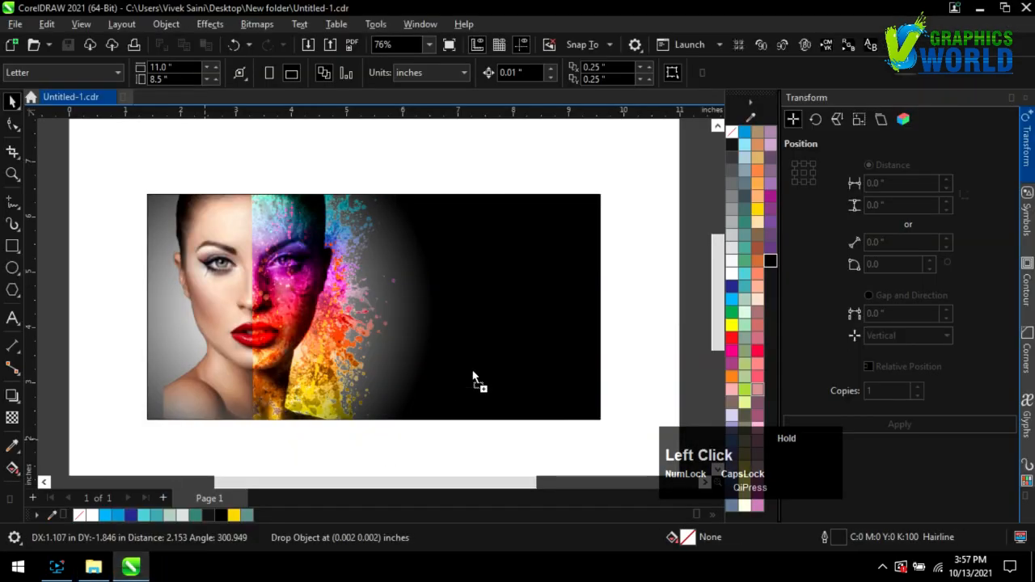
pyautogui.moveTo(289, 296); pyautogui.dragTo(288, 296)
pyautogui.scroll(-3, 289, 295)
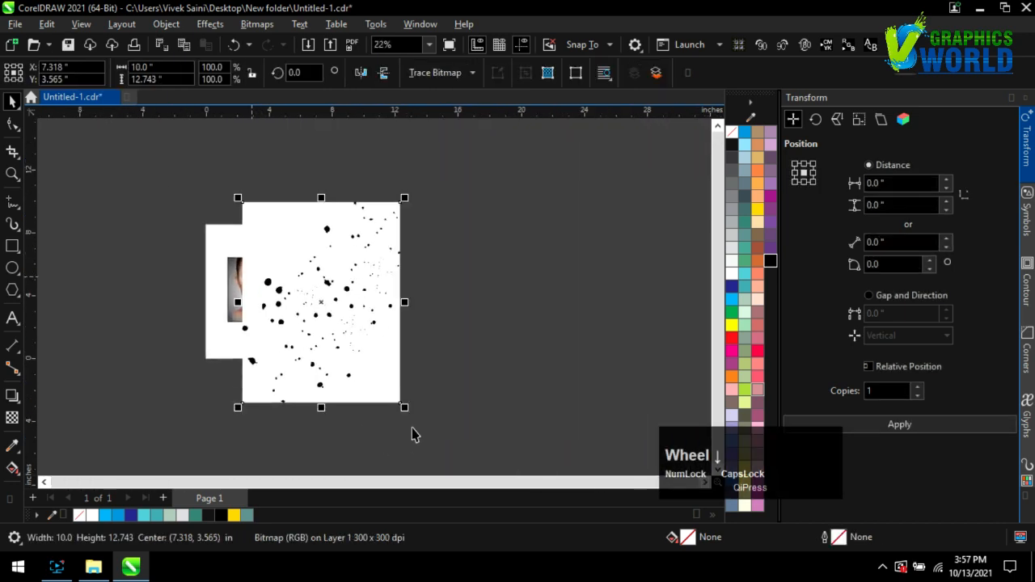
pyautogui.moveTo(413, 432); pyautogui.dragTo(332, 308)
pyautogui.moveTo(291, 256); pyautogui.dragTo(438, 272)
# Quick Trace the Dust image into vectors and delete the original bitmap.
pyautogui.click(473, 73)
pyautogui.click(453, 94)
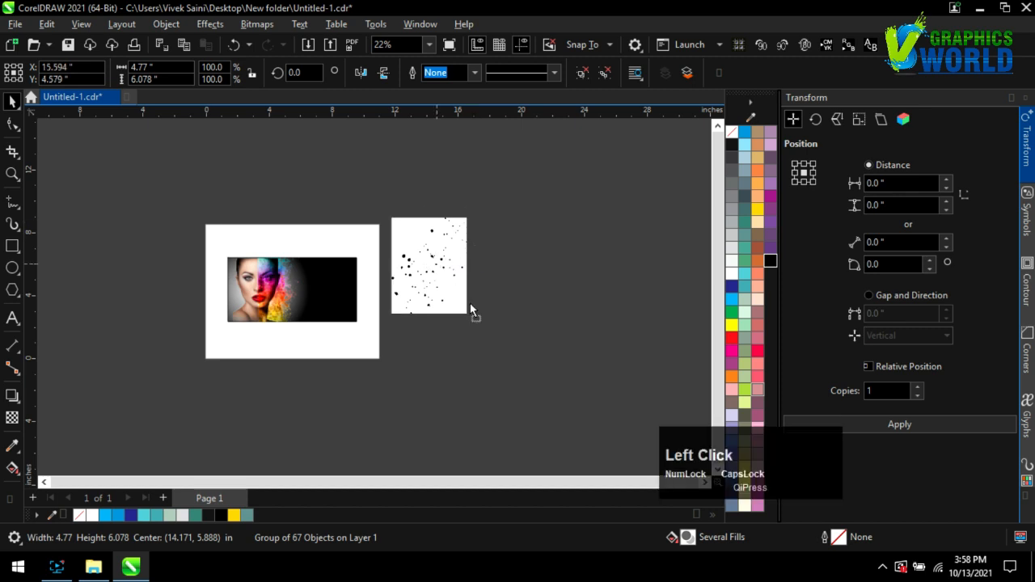
pyautogui.moveTo(468, 307); pyautogui.dragTo(538, 350)
pyautogui.click(423, 277)
pyautogui.press('Delete')
# Ungroup the traced dust, delete its white background piece, and select the remaining dots.
pyautogui.rightClick(479, 282)
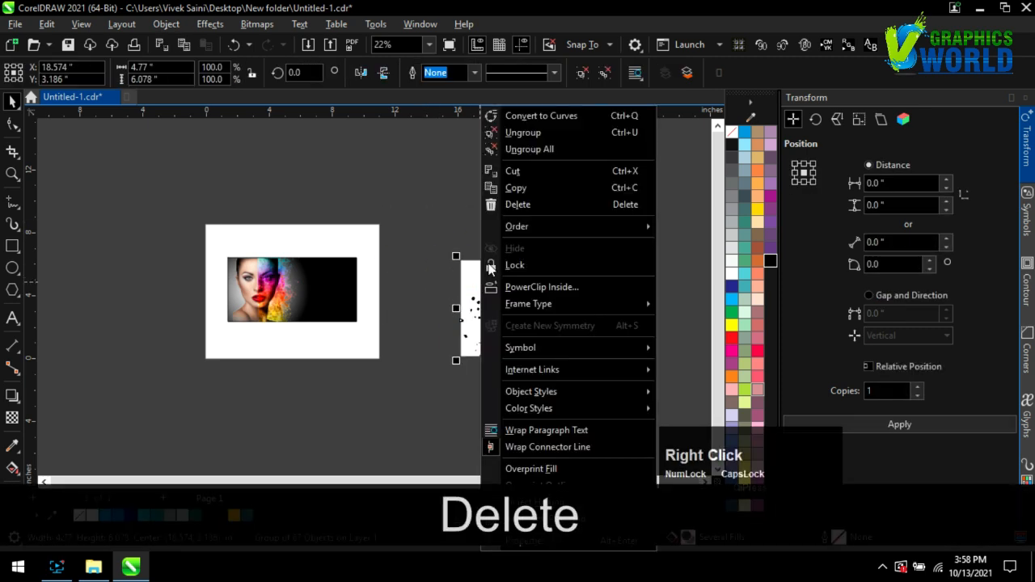
pyautogui.click(495, 134)
pyautogui.moveTo(510, 323); pyautogui.dragTo(441, 257)
pyautogui.press('Delete')
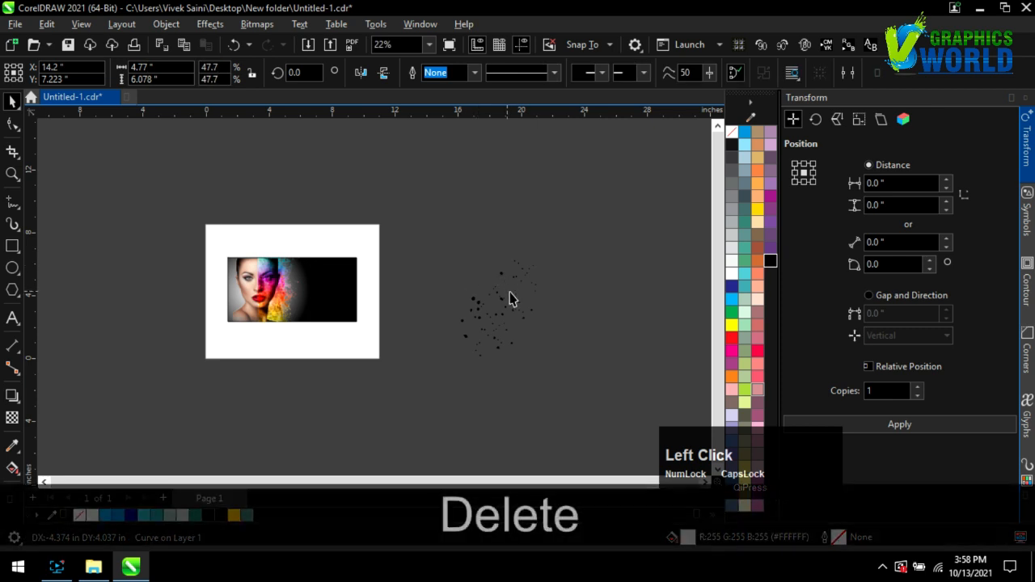
pyautogui.moveTo(412, 196); pyautogui.dragTo(566, 391)
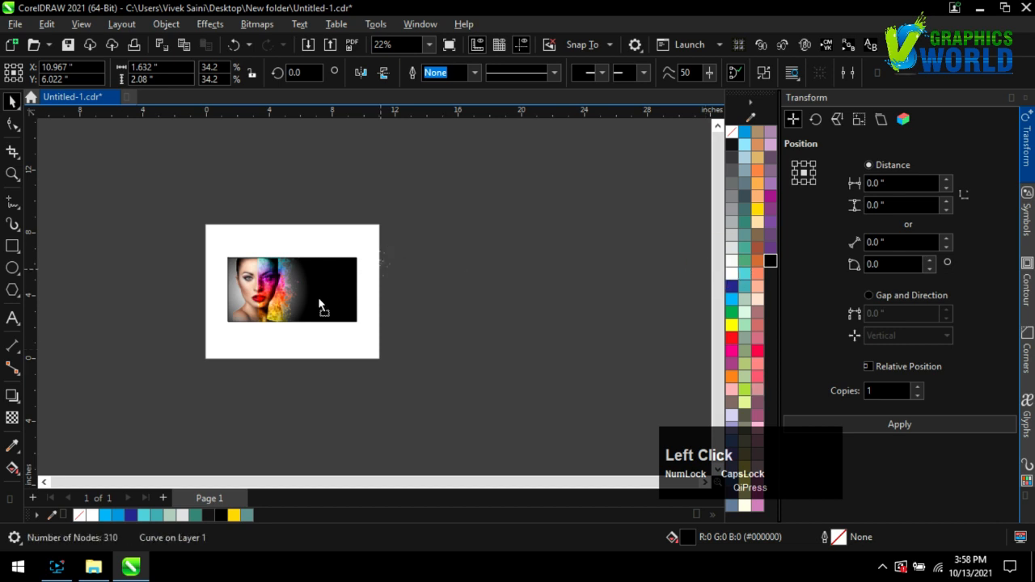
pyautogui.scroll(4, 272, 281)
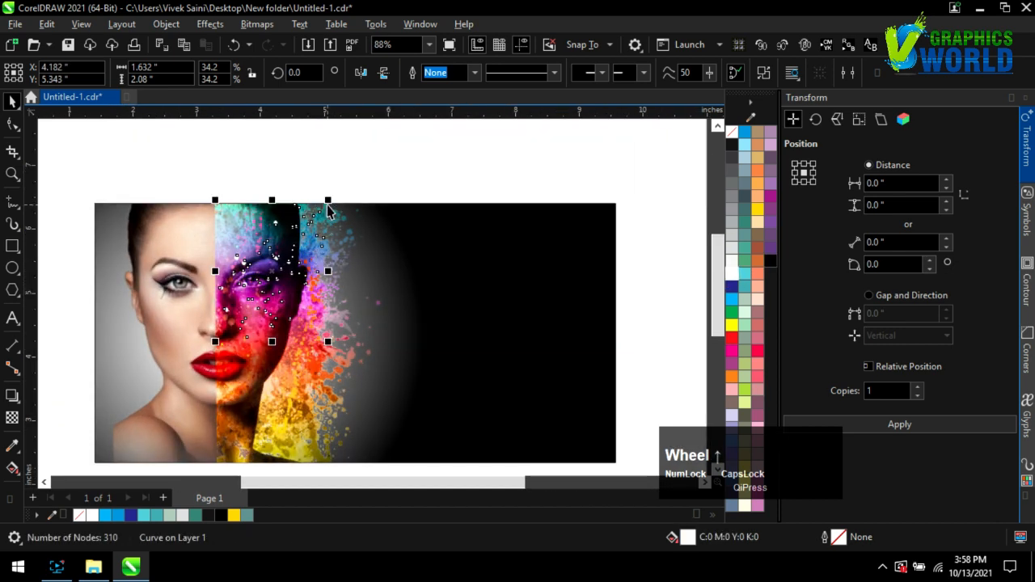
# Resize the dust speckles and move them over the colourful splash half of the face.
pyautogui.moveTo(294, 235); pyautogui.dragTo(282, 256)
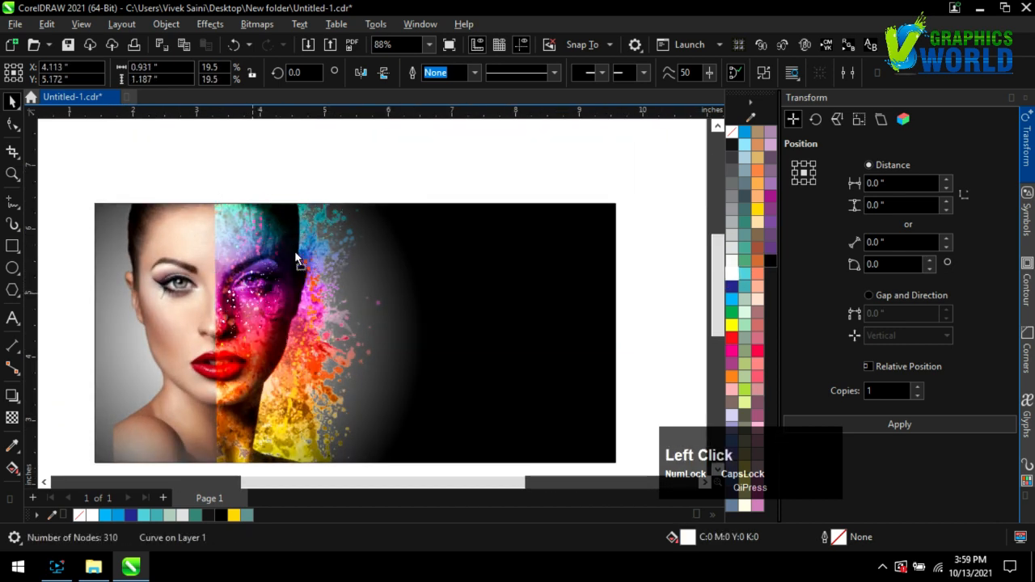
pyautogui.scroll(-3, 329, 161)
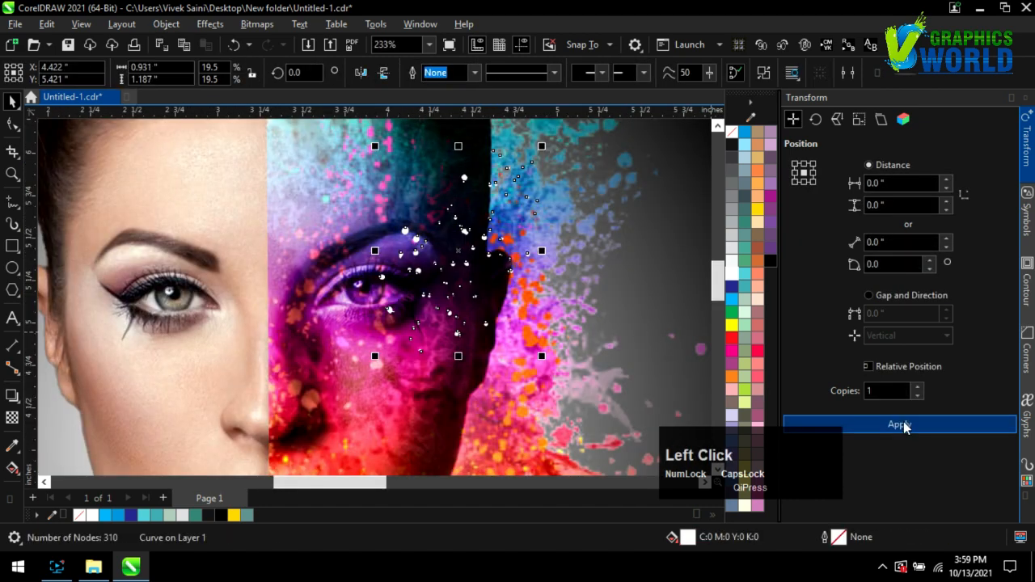
pyautogui.click(901, 424)
pyautogui.moveTo(457, 289); pyautogui.dragTo(548, 417)
pyautogui.moveTo(413, 280); pyautogui.dragTo(391, 310)
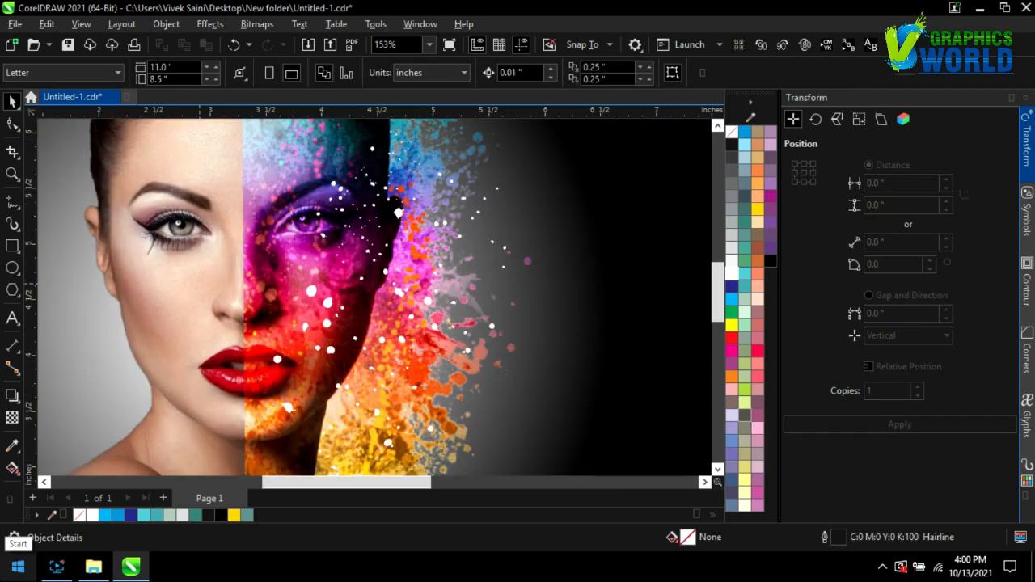
# Remove the splash photo's transparency and blend it with Multiply instead of Overlay.
pyautogui.click(255, 276)
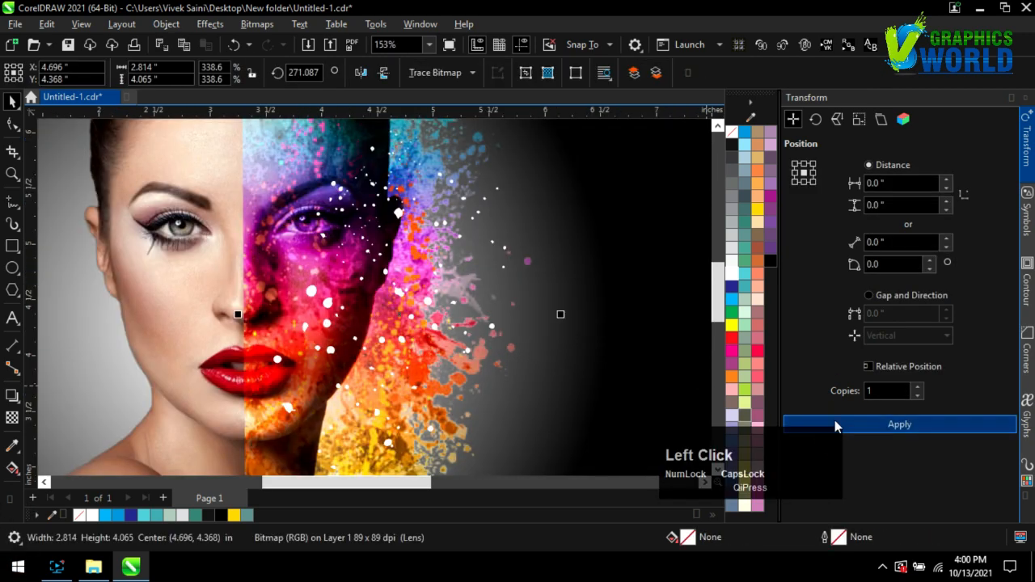
pyautogui.click(12, 418)
pyautogui.click(14, 73)
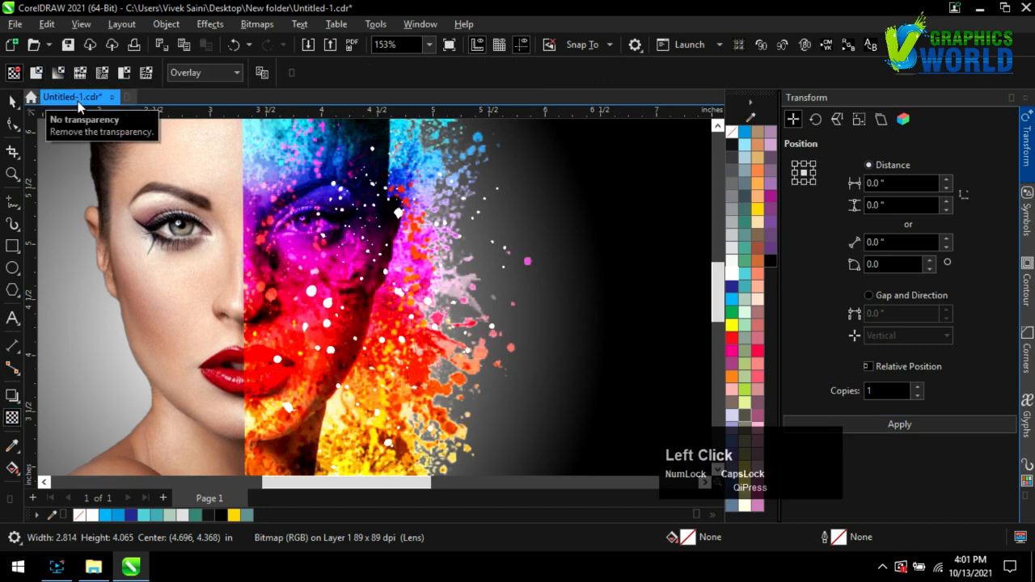
pyautogui.click(208, 77)
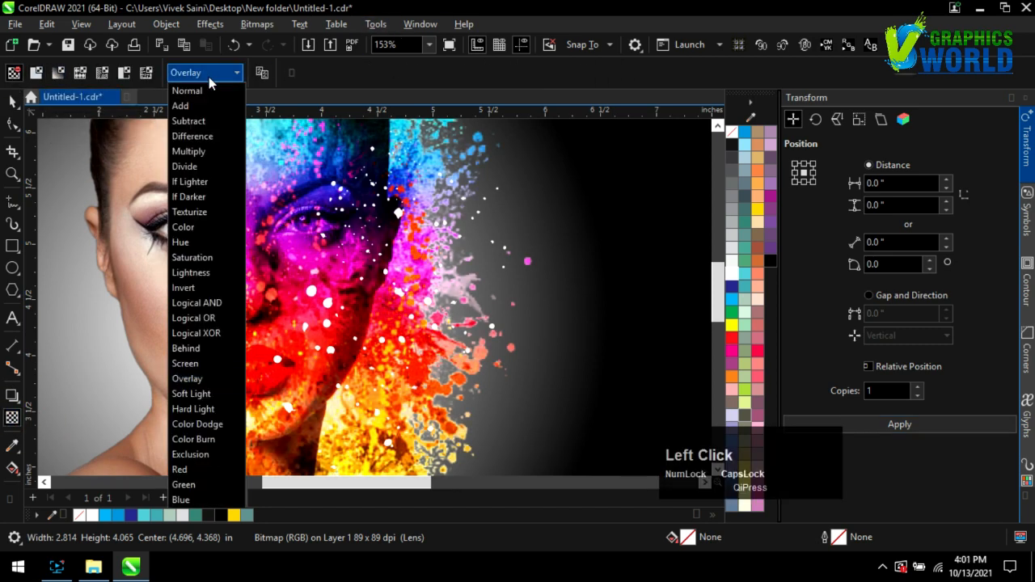
pyautogui.click(190, 155)
# Bring up the dust image's context menu to reach PowerClip Inside.
pyautogui.click(13, 102)
pyautogui.scroll(4, 370, 331)
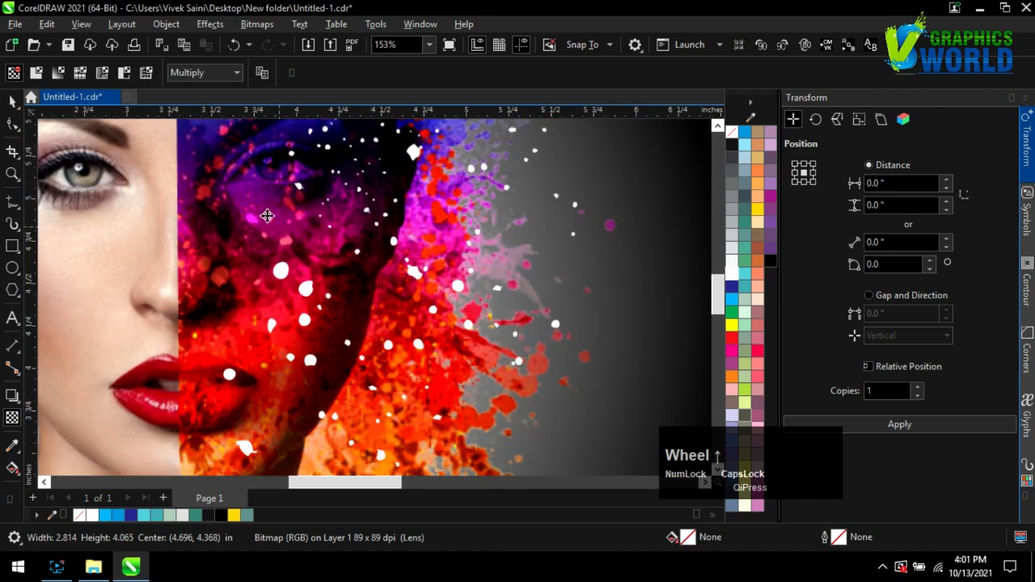
pyautogui.rightClick(257, 212)
# PowerClip the image inside the dust-dot shape.
pyautogui.click(319, 320)
pyautogui.click(276, 267)
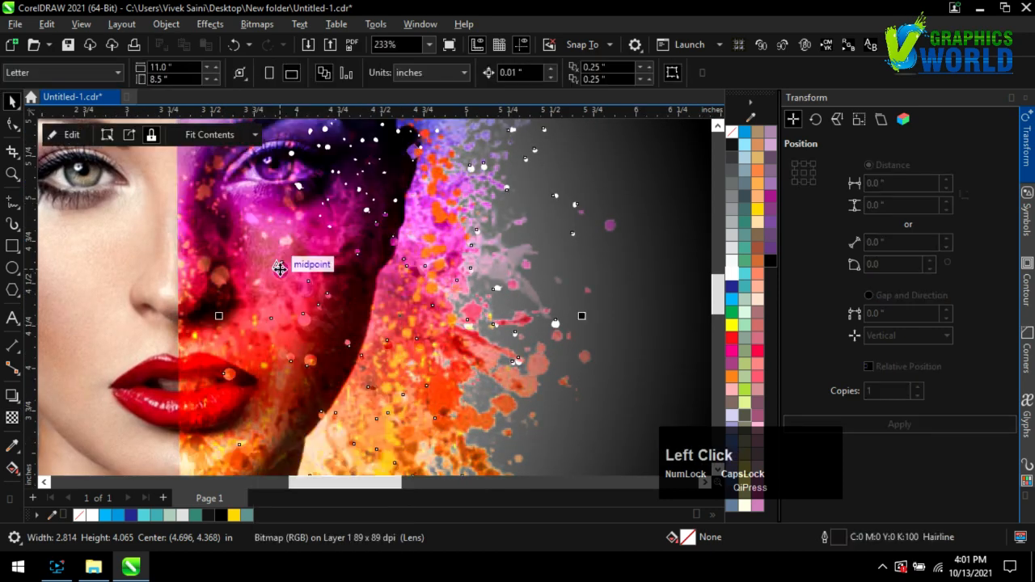
pyautogui.scroll(-2, 273, 342)
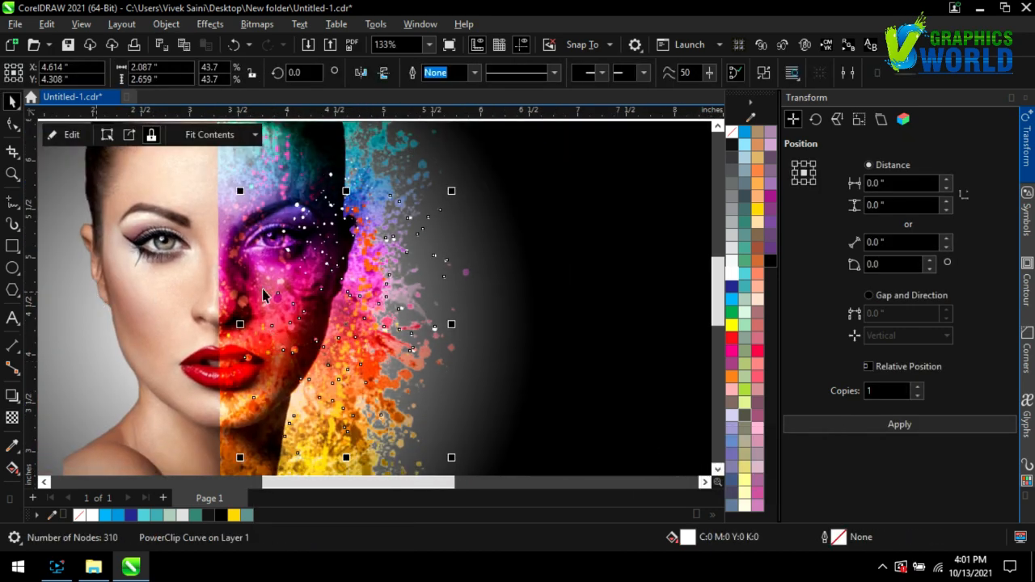
pyautogui.scroll(-2, 267, 297)
pyautogui.click(273, 394)
pyautogui.scroll(2, 274, 320)
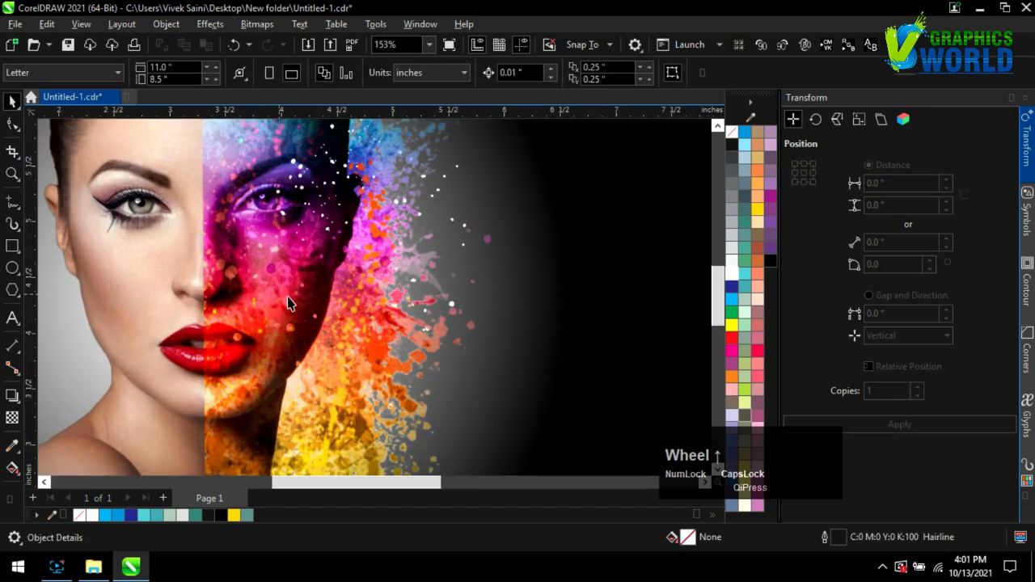
# Enlarge the clipped dust dots to about 122% and shift them over the splash.
pyautogui.click(291, 331)
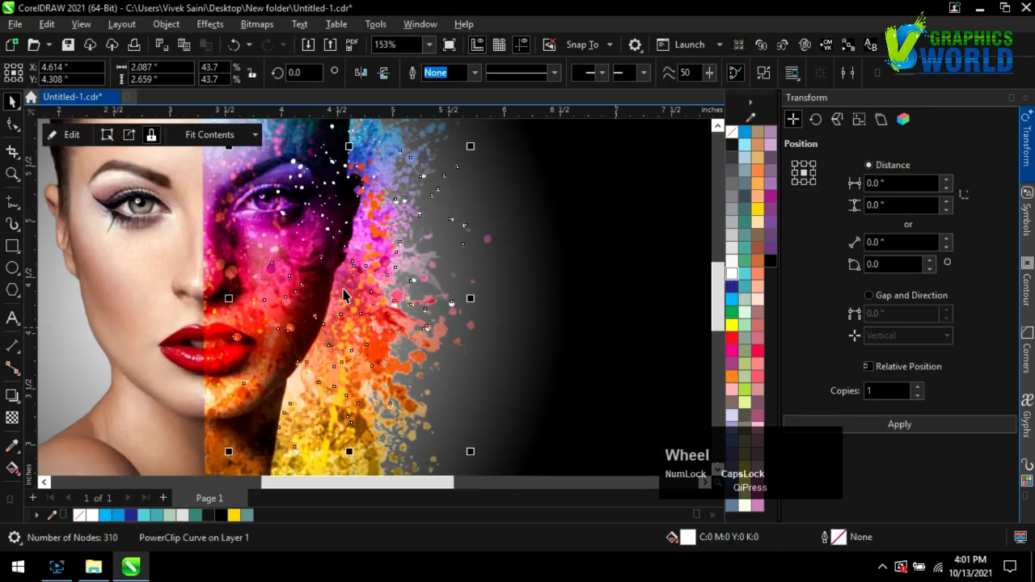
pyautogui.scroll(-1, 343, 289)
pyautogui.moveTo(427, 194); pyautogui.dragTo(438, 278)
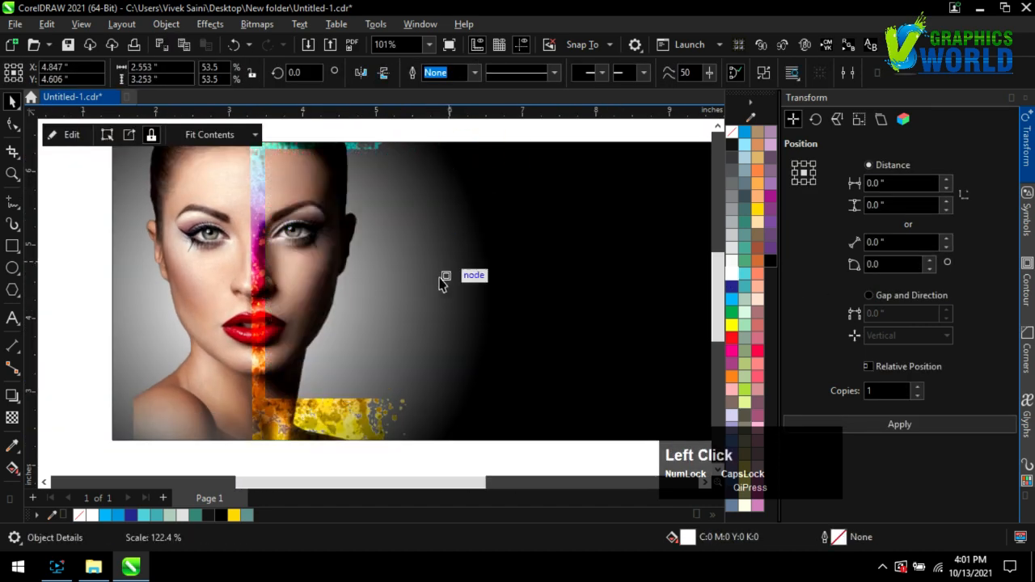
pyautogui.scroll(2, 260, 291)
pyautogui.click(103, 259)
pyautogui.scroll(-2, 254, 278)
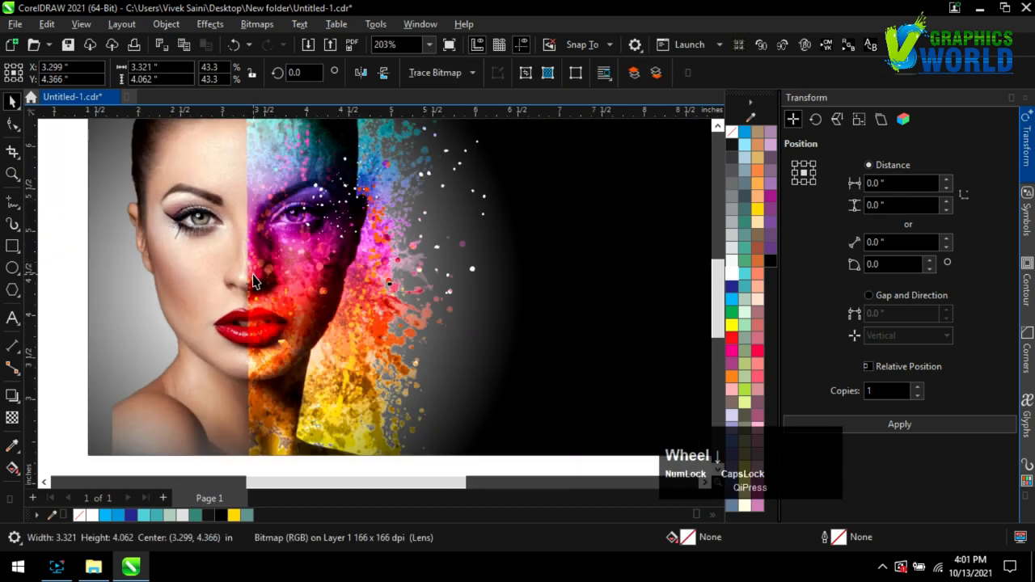
pyautogui.click(90, 285)
pyautogui.click(348, 389)
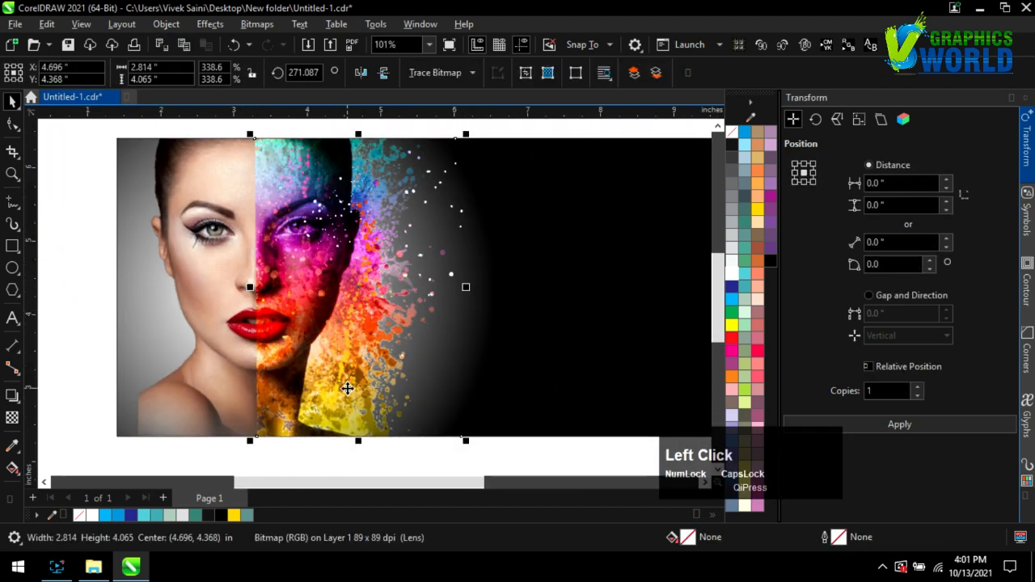
pyautogui.moveTo(321, 296); pyautogui.dragTo(382, 309)
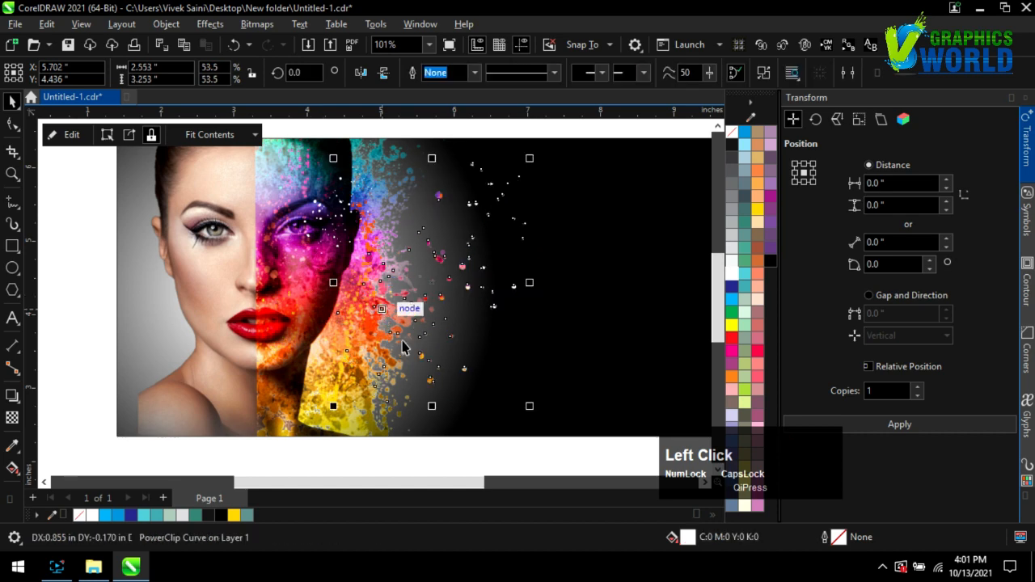
pyautogui.click(89, 304)
pyautogui.scroll(3, 429, 287)
pyautogui.moveTo(484, 258); pyautogui.dragTo(443, 236)
pyautogui.scroll(-2, 419, 340)
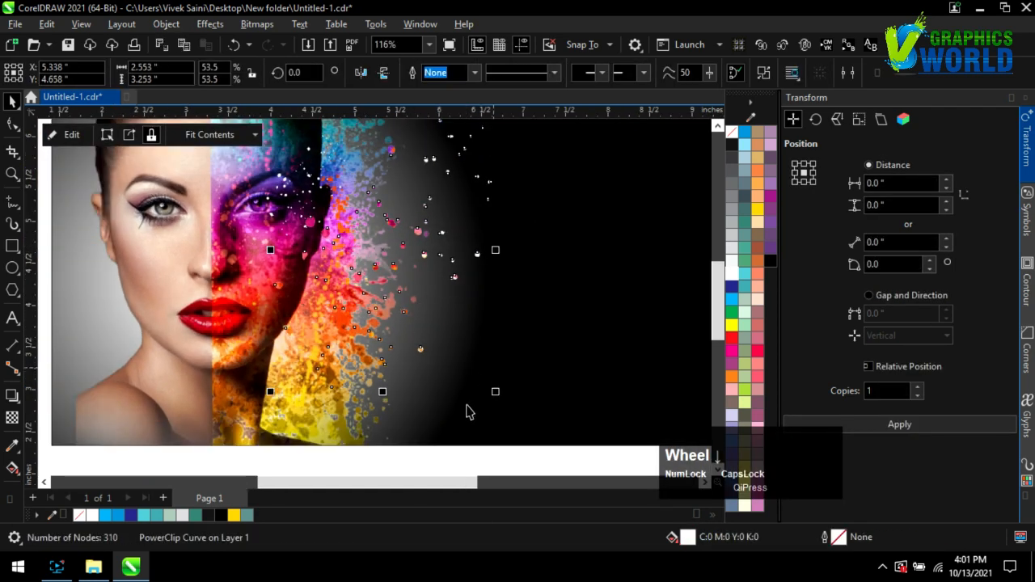
# Shrink the dust dots to about 40% and move them down and left over the splash.
pyautogui.click(467, 458)
pyautogui.click(476, 257)
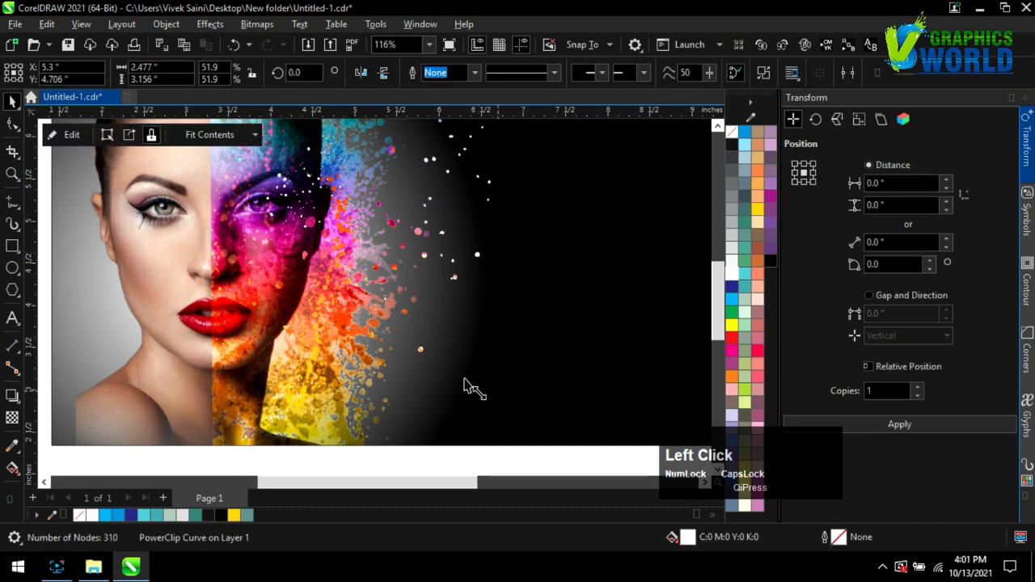
pyautogui.moveTo(474, 389); pyautogui.dragTo(440, 356)
pyautogui.moveTo(312, 207); pyautogui.dragTo(301, 250)
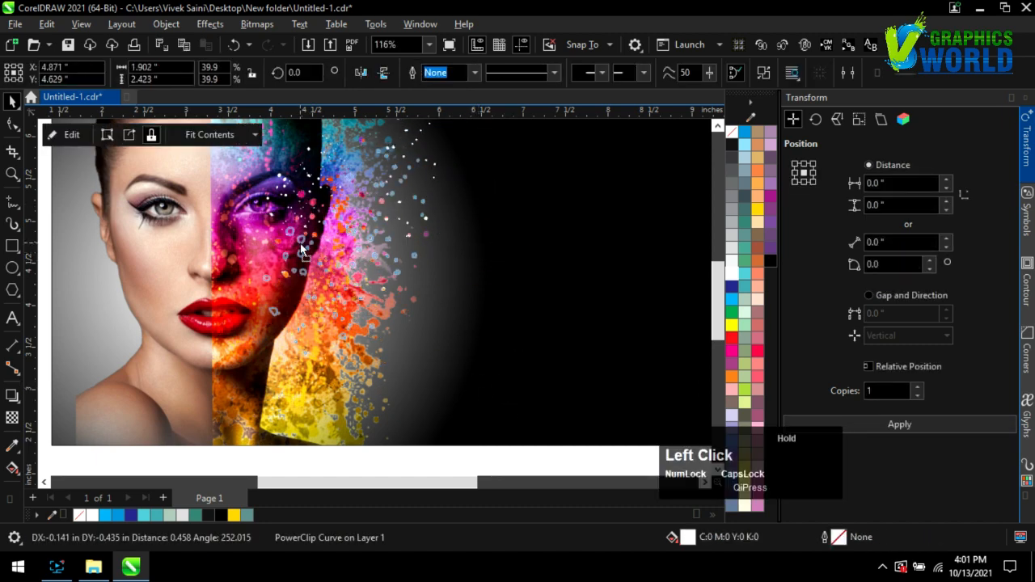
pyautogui.scroll(-1, 393, 347)
pyautogui.click(257, 438)
pyautogui.scroll(2, 306, 292)
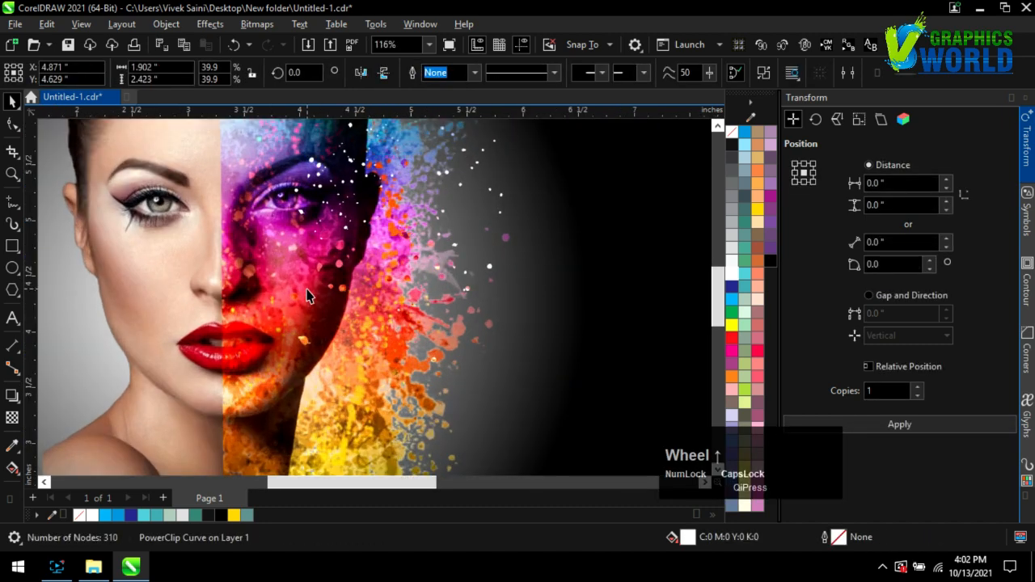
pyautogui.click(300, 343)
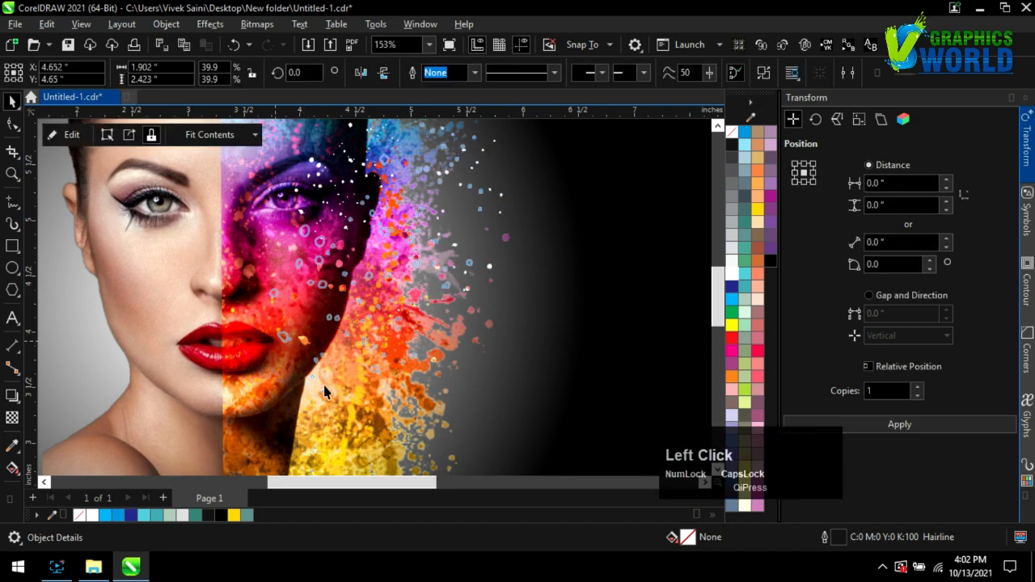
pyautogui.scroll(-2, 234, 281)
pyautogui.scroll(1, 234, 281)
# Copy all the heading text from the New Text Document file, then return to CorelDRAW.
pyautogui.click(93, 566)
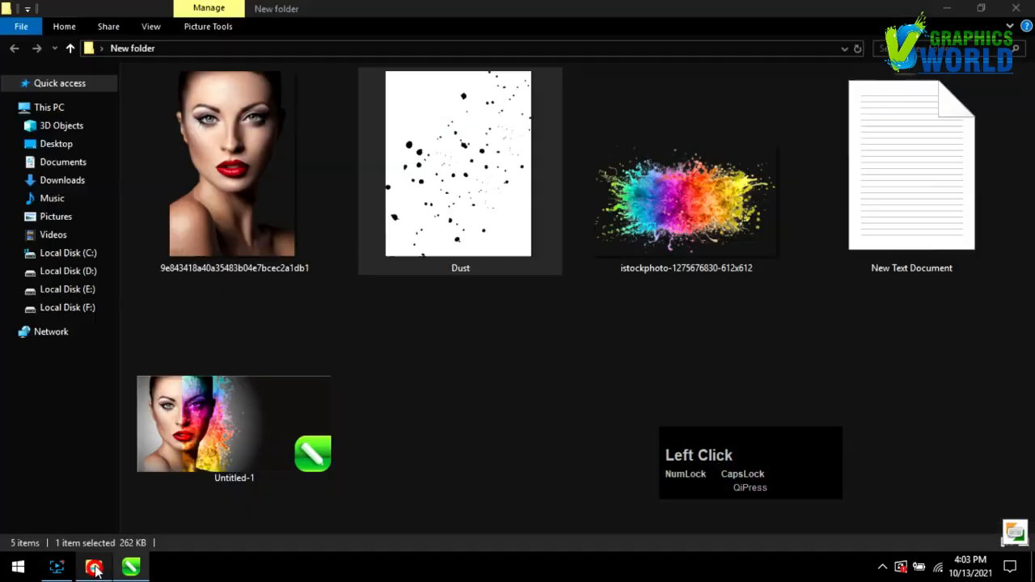
pyautogui.doubleClick(860, 201)
pyautogui.hotkey('ctrl', 'a')
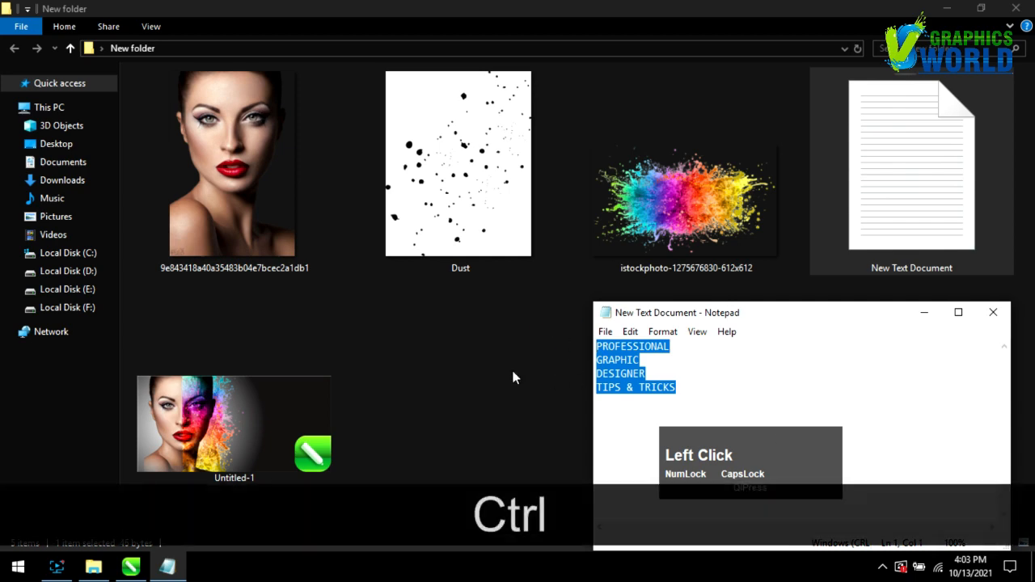
pyautogui.hotkey('ctrl', 'c')
pyautogui.click(130, 565)
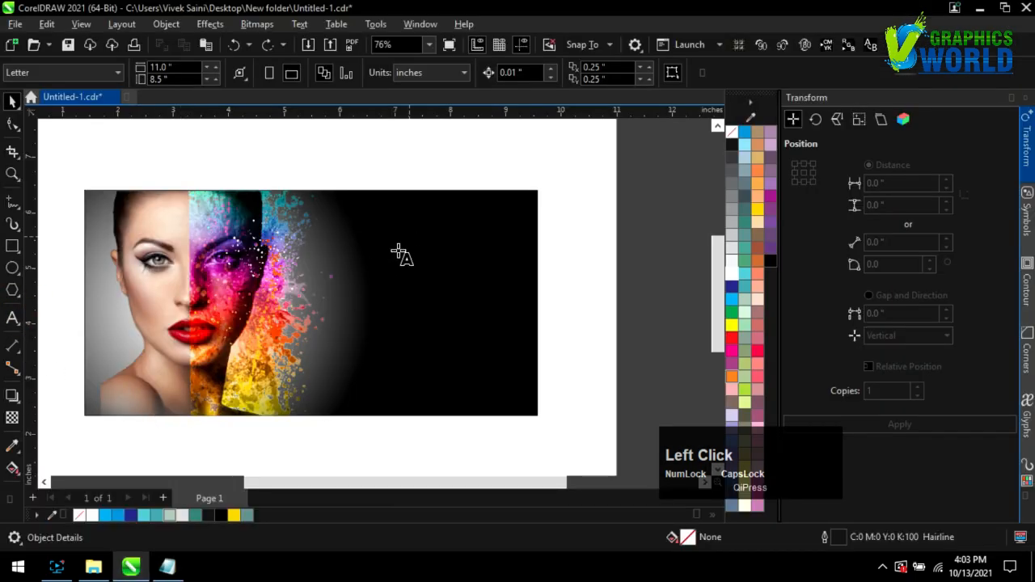
# Paste the heading as white, bold Swis721 Cn BT text on the black area.
pyautogui.click(457, 324)
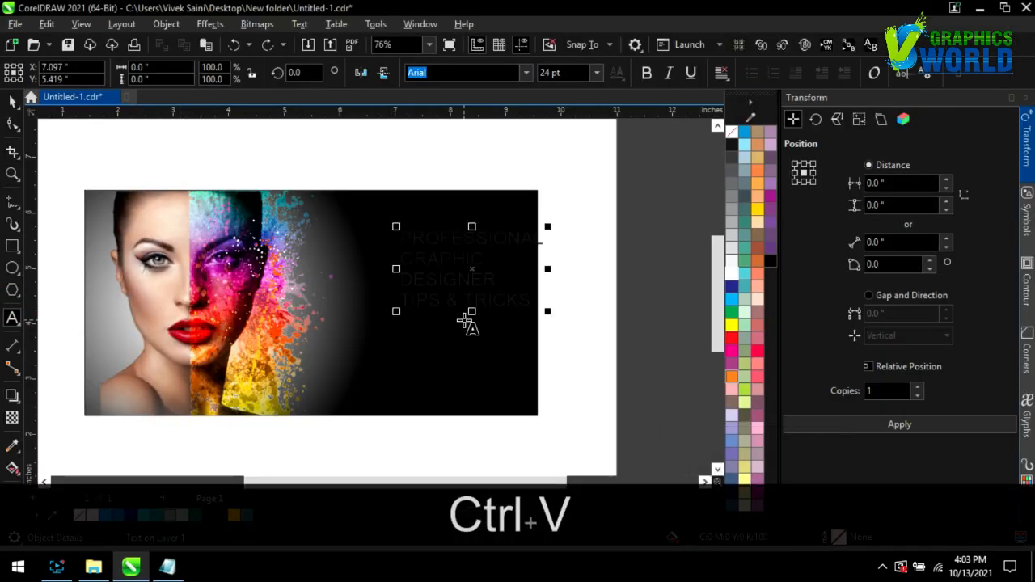
pyautogui.hotkey('ctrl', 'a')
pyautogui.click(731, 272)
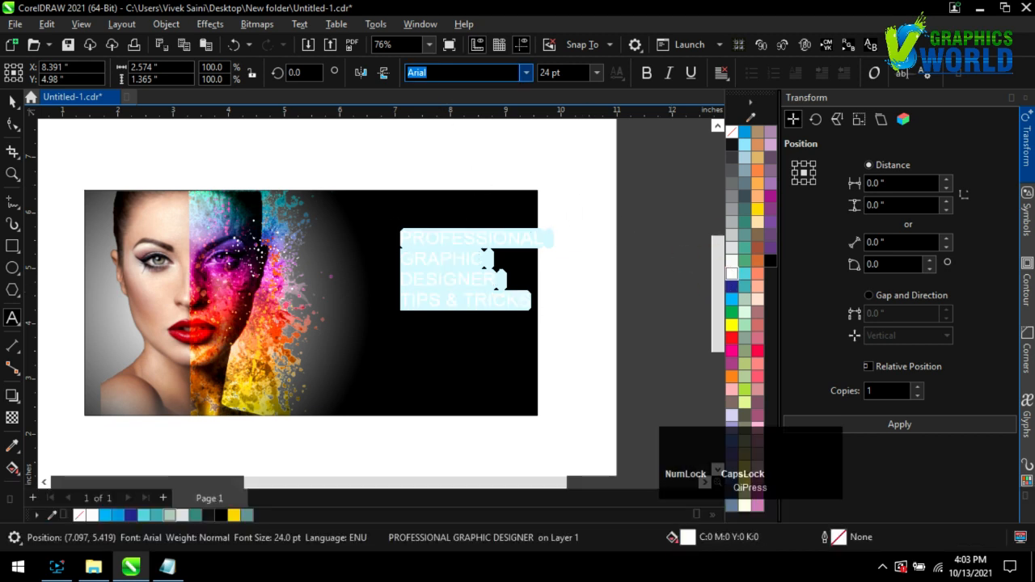
pyautogui.click(525, 73)
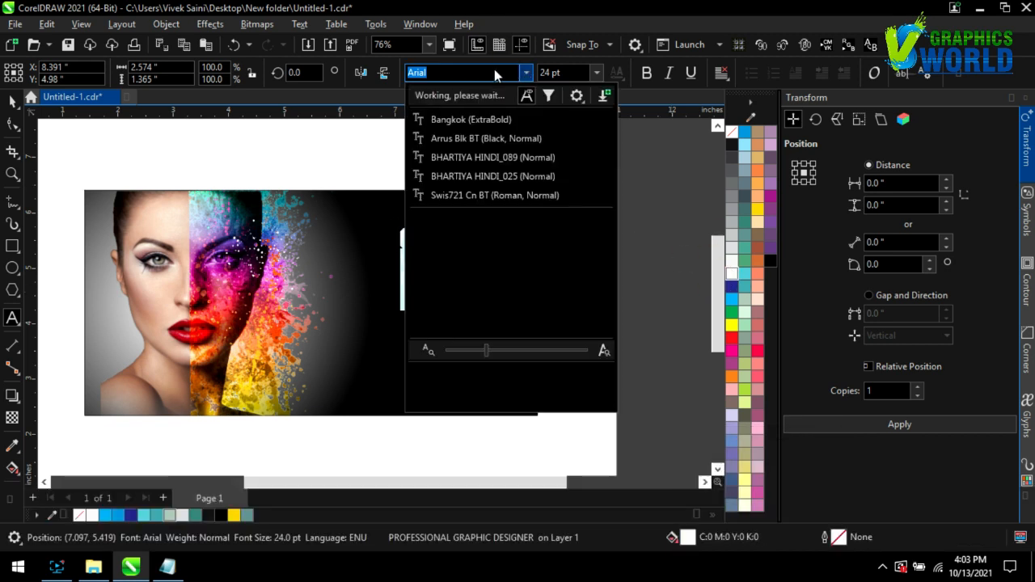
pyautogui.click(466, 196)
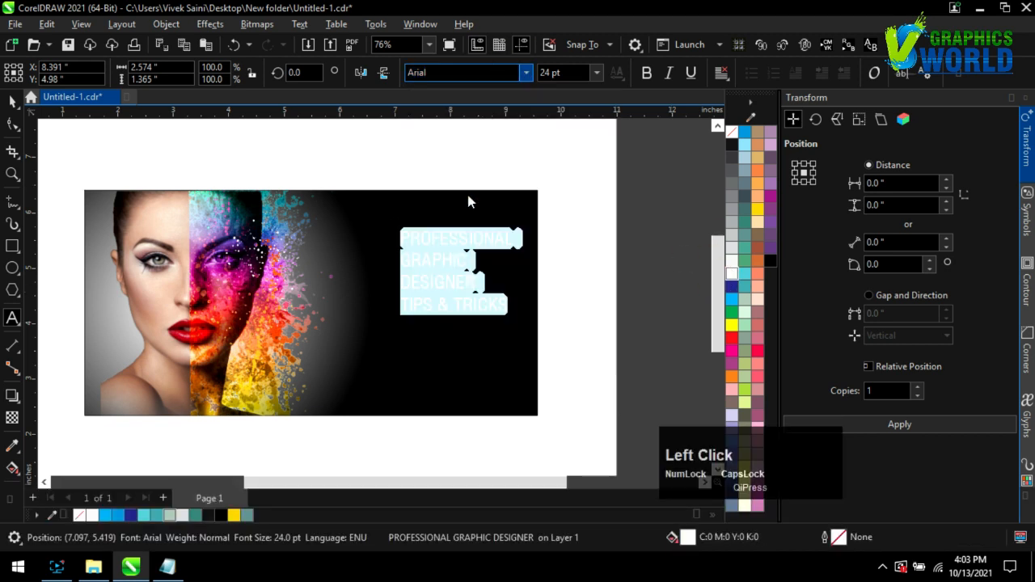
pyautogui.click(645, 74)
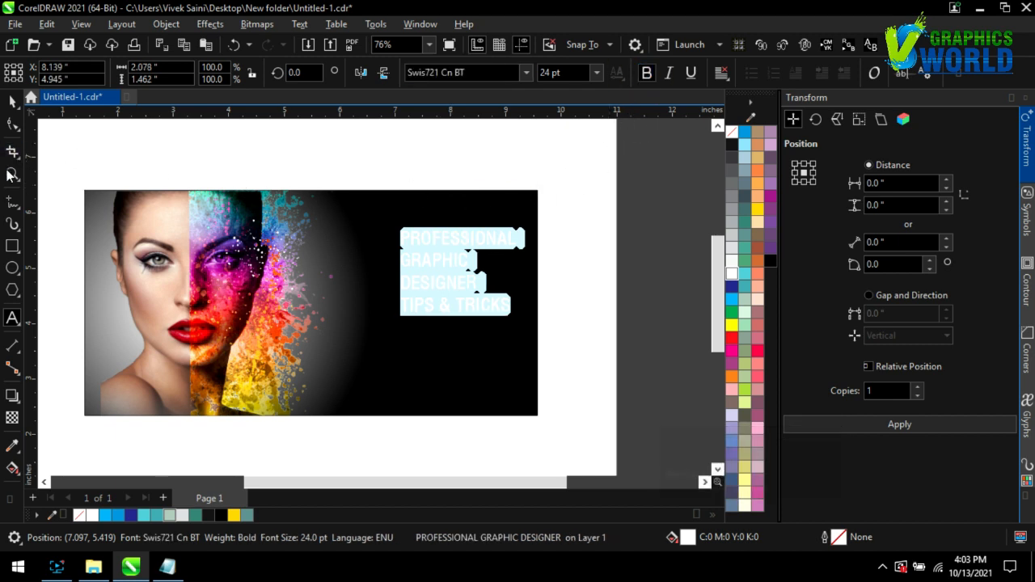
pyautogui.click(11, 104)
# Enlarge the heading to about 126%, reposition it, and widen its line spacing.
pyautogui.moveTo(422, 240); pyautogui.dragTo(363, 241)
pyautogui.moveTo(464, 322); pyautogui.dragTo(503, 351)
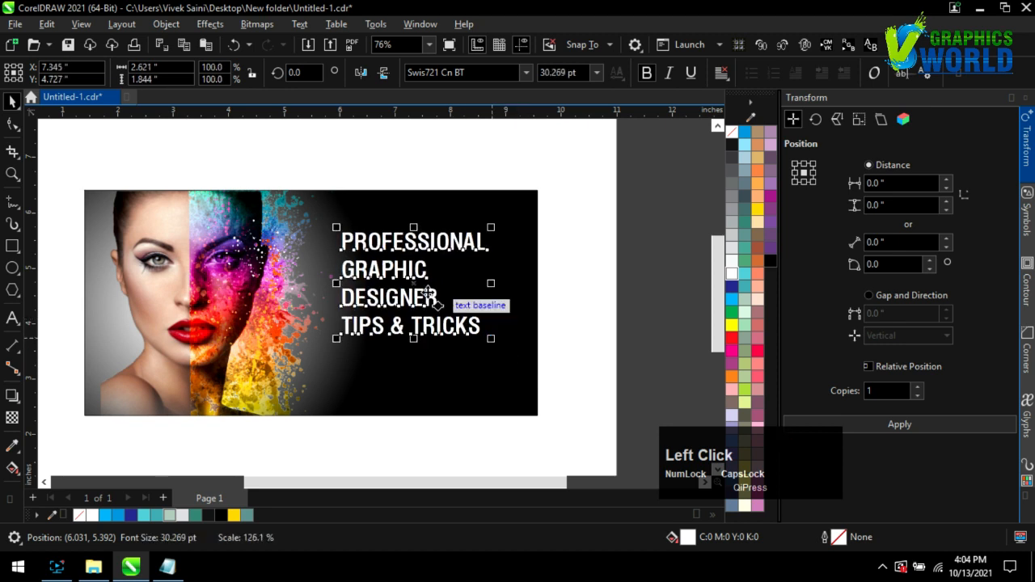
pyautogui.moveTo(408, 296); pyautogui.dragTo(412, 277)
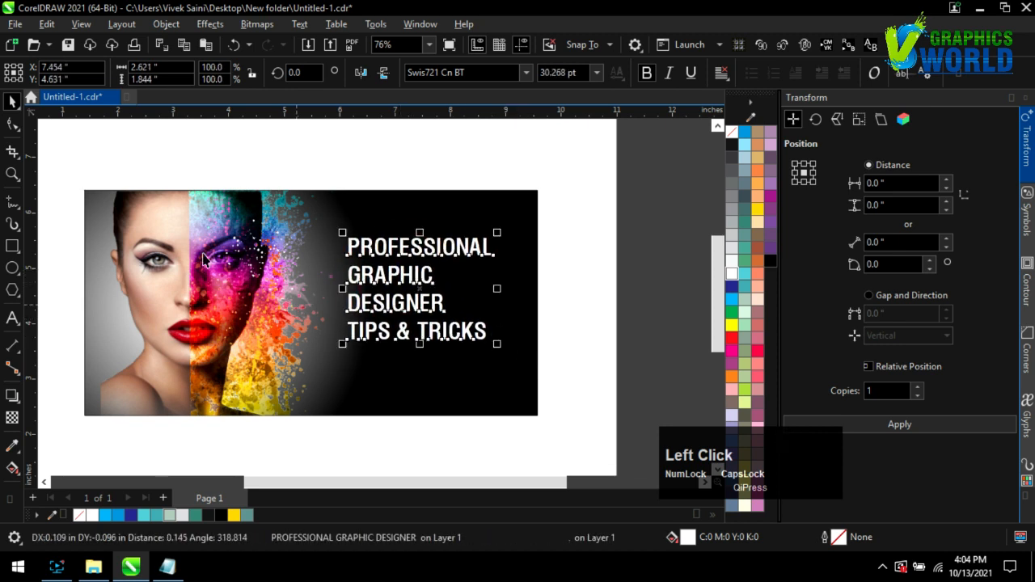
pyautogui.moveTo(341, 353); pyautogui.dragTo(339, 356)
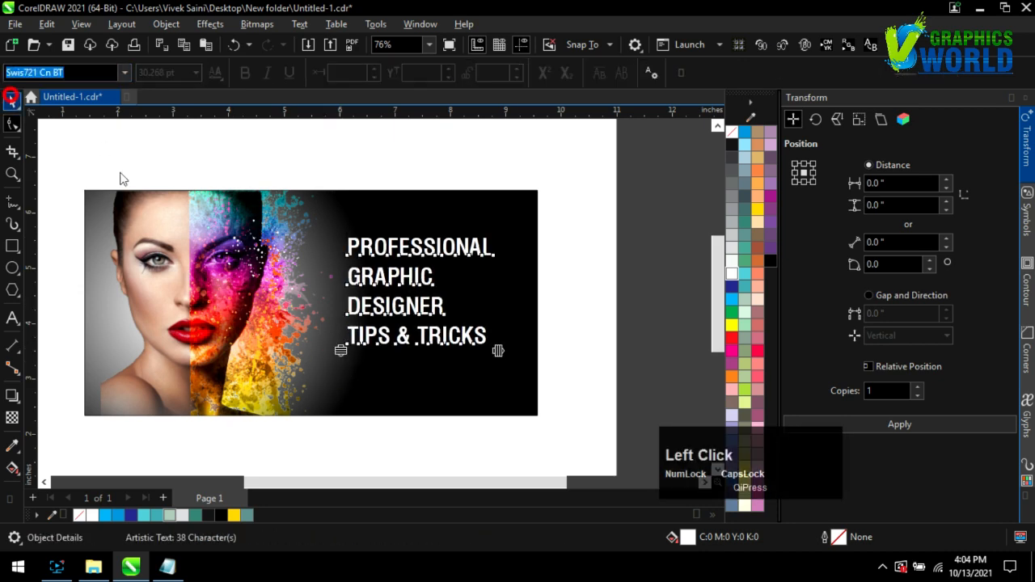
# Align the heading's vertical centre with the black banner background.
pyautogui.click(11, 98)
pyautogui.keyDown('shift'); pyautogui.click(489, 214); pyautogui.keyUp('shift')
pyautogui.press('e')
pyautogui.scroll(-1, 543, 300)
pyautogui.click(582, 314)
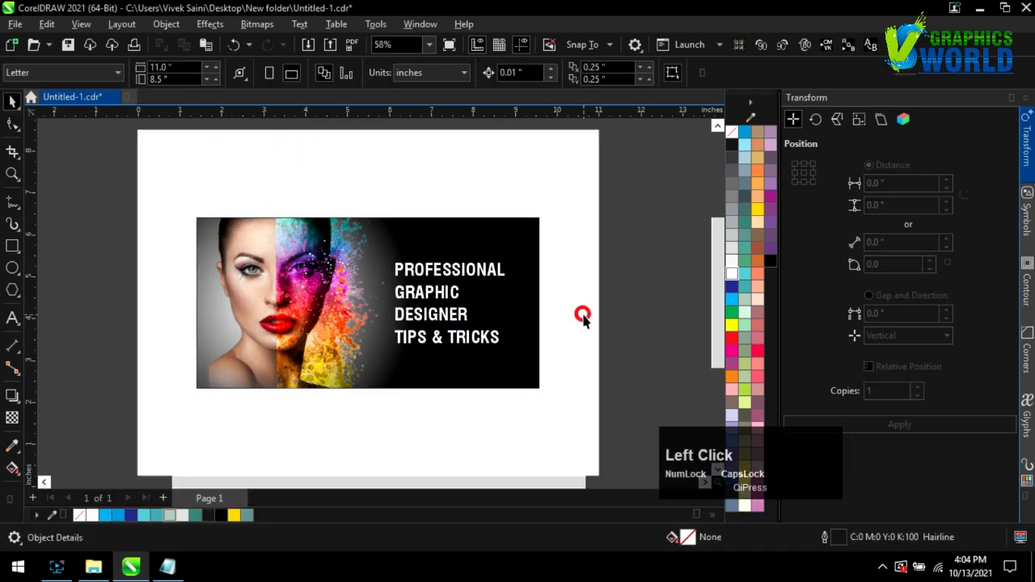